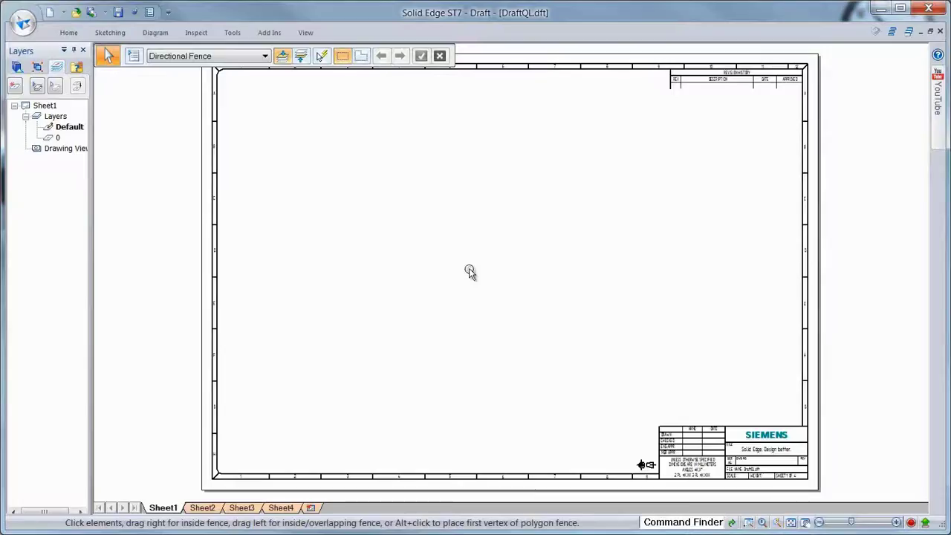
Step: Start a new drawing view from the DELTA Machined accessory drive cover part
right_click(467, 251)
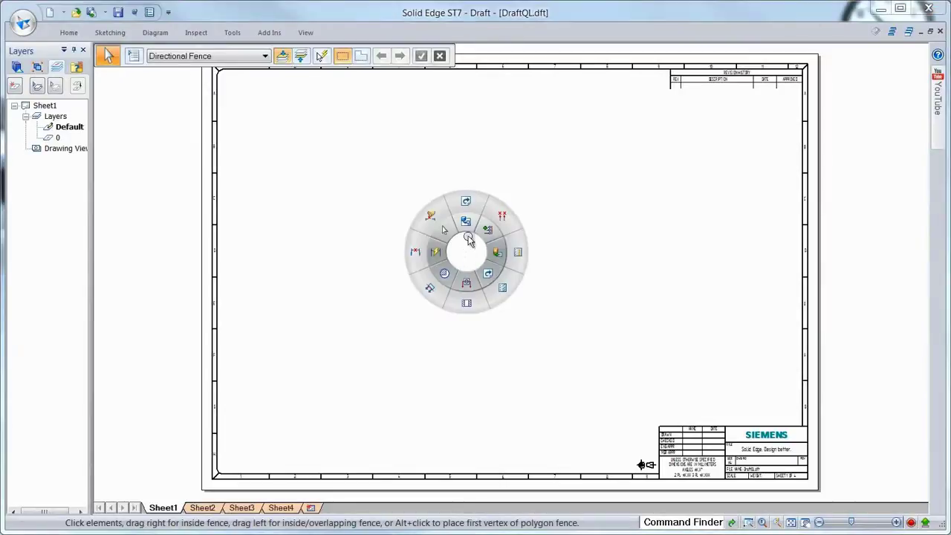
left_click(467, 227)
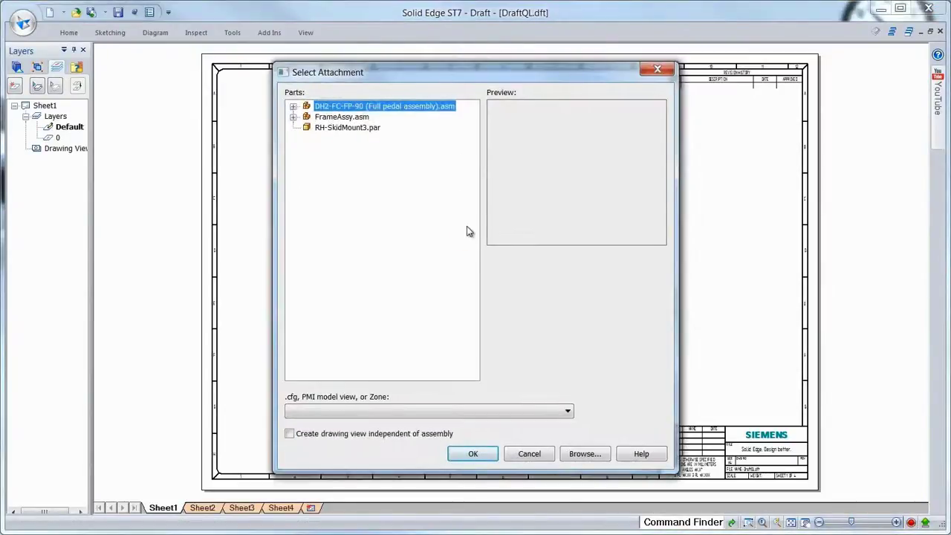
left_click(584, 454)
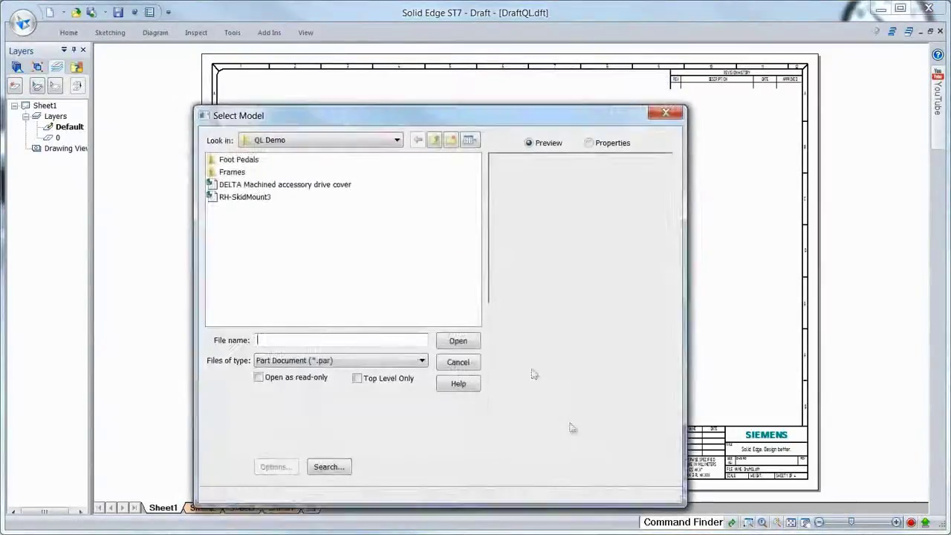
left_click(344, 186)
left_click(458, 341)
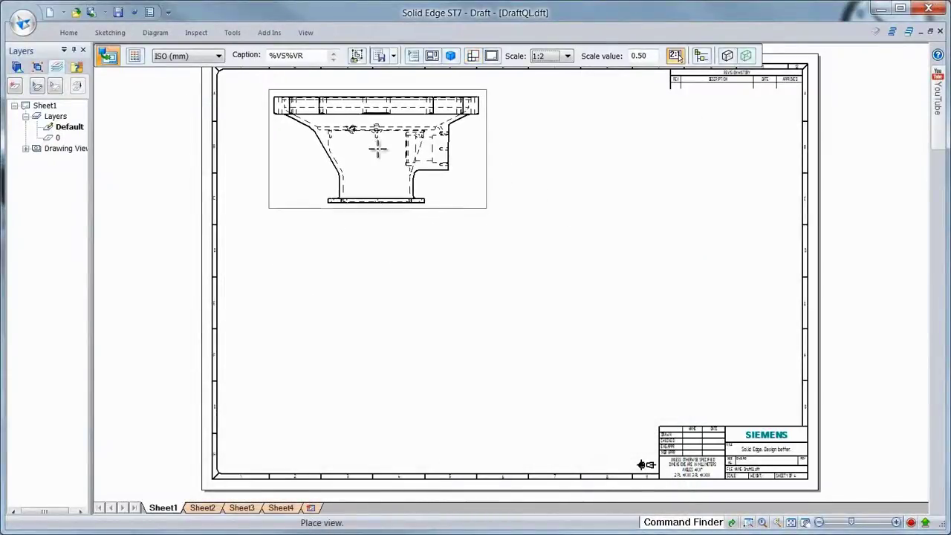
Step: Place front, projected and shaded pictorial views, moving the pictorial view to the upper right
left_click(377, 148)
left_click(394, 325)
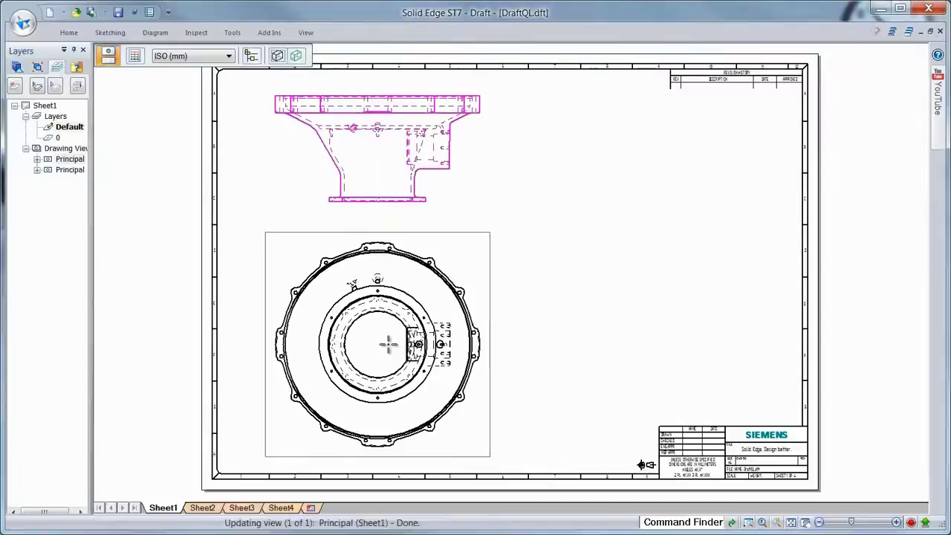
left_click(378, 121)
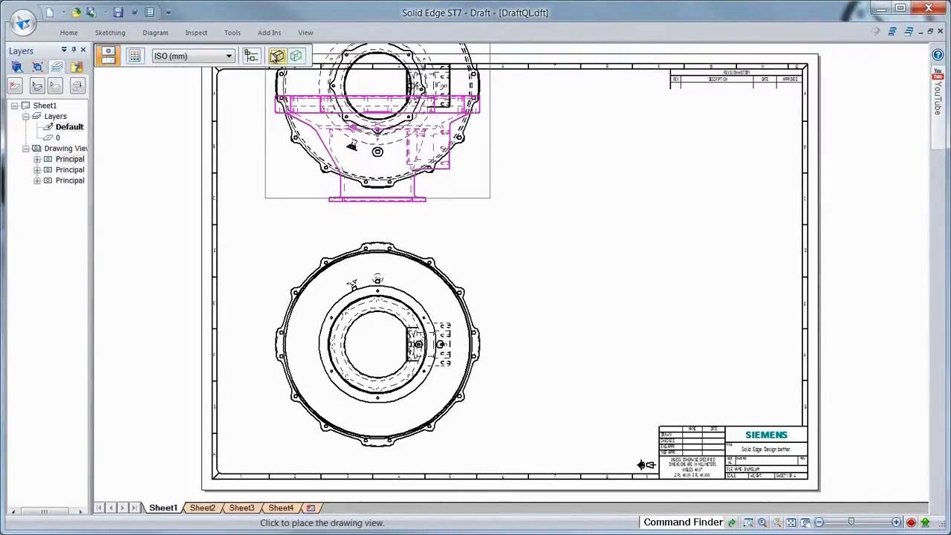
left_click(277, 56)
left_click(305, 92)
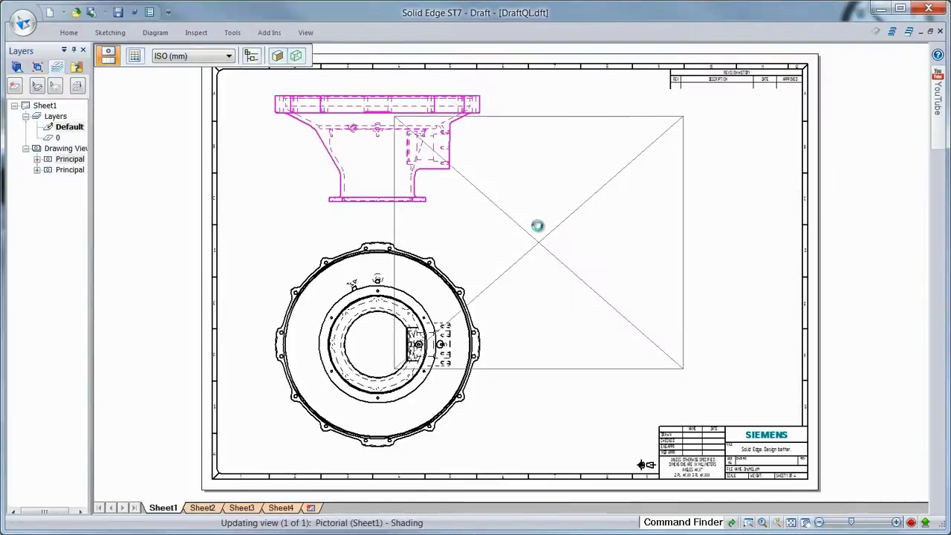
left_click(578, 266)
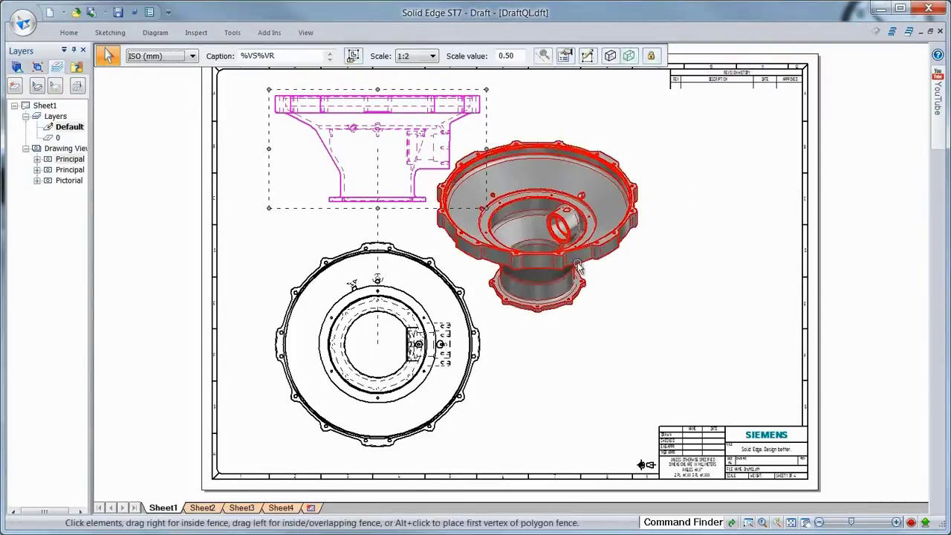
mouse_move(578, 266)
left_mouse_down()
mouse_move(716, 233)
mouse_move(736, 217)
left_mouse_up()
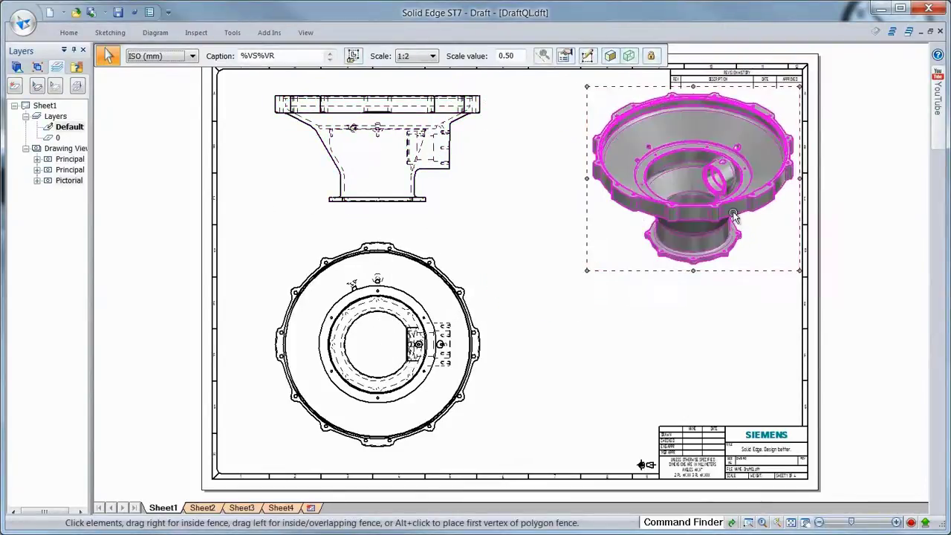
Step: Retrieve model dimensions into both the upper front view and the circular view
left_click(507, 250)
left_click(269, 246)
right_click(270, 246)
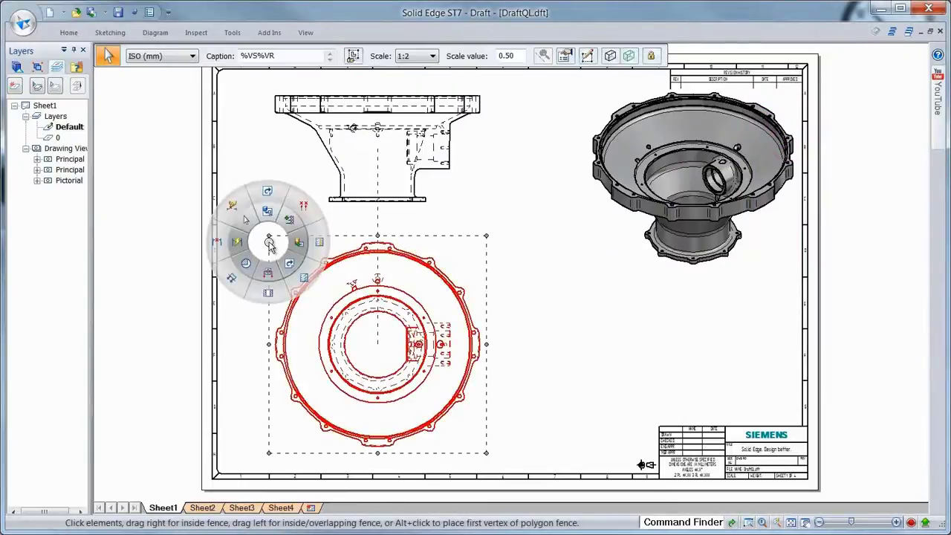
left_click(246, 218)
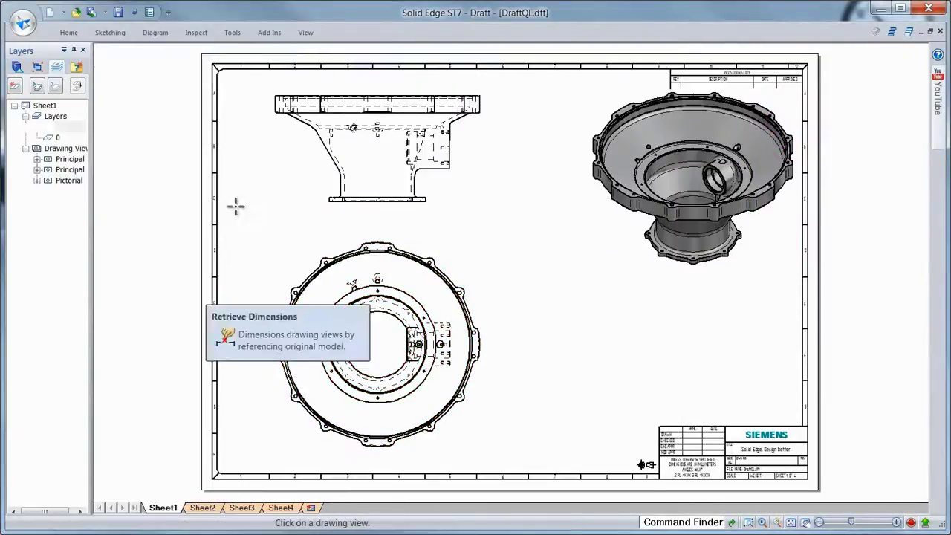
left_click(299, 191)
left_click(282, 261)
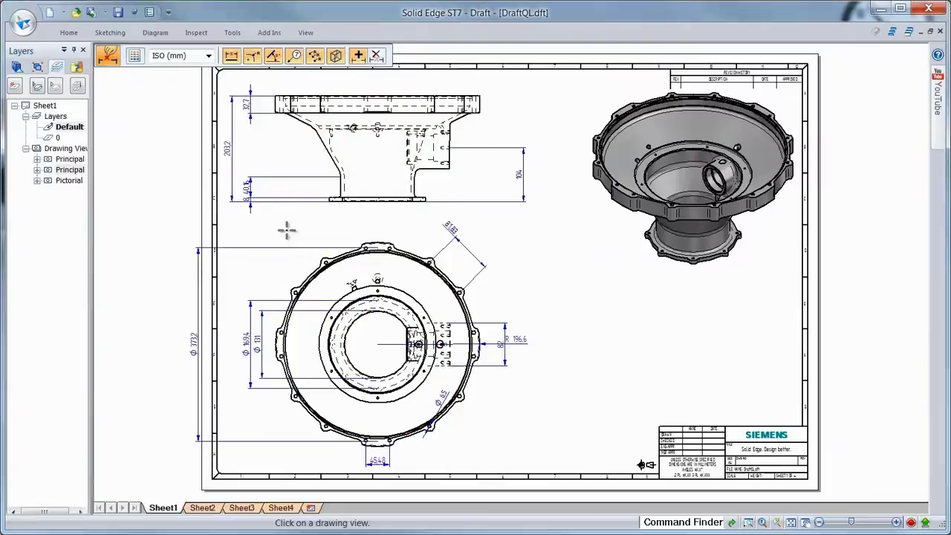
key("Escape")
key("Escape")
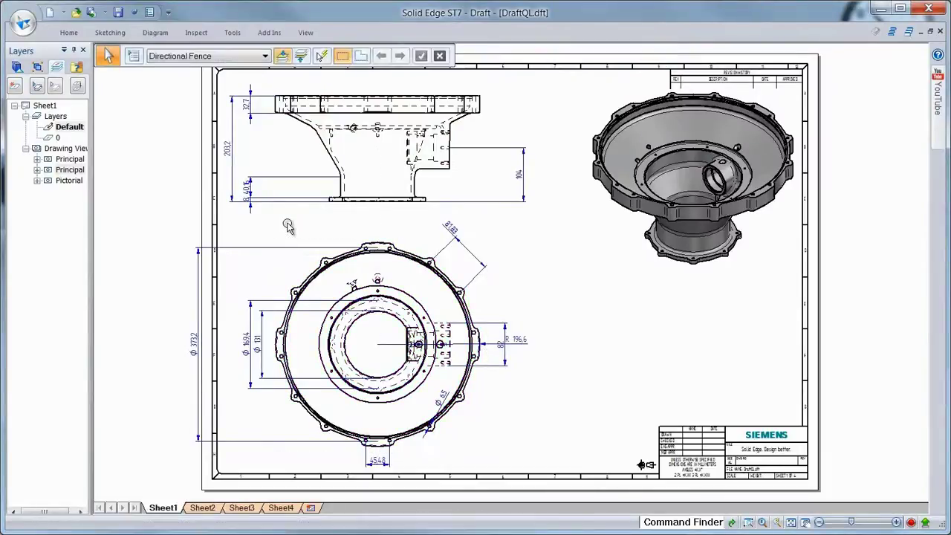
Step: Restack both views' dimensions evenly and shift the circular view slightly right
right_click(288, 224)
left_click(323, 195)
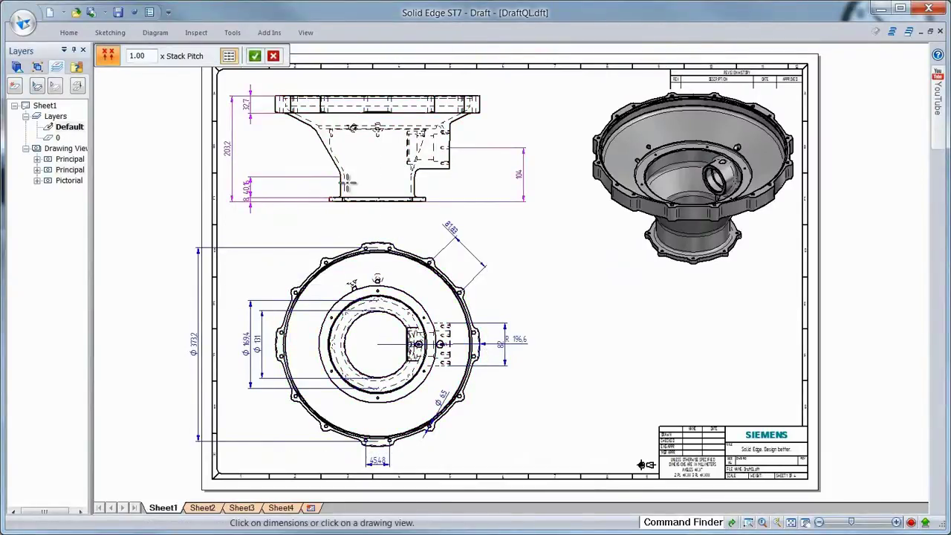
left_click(318, 212)
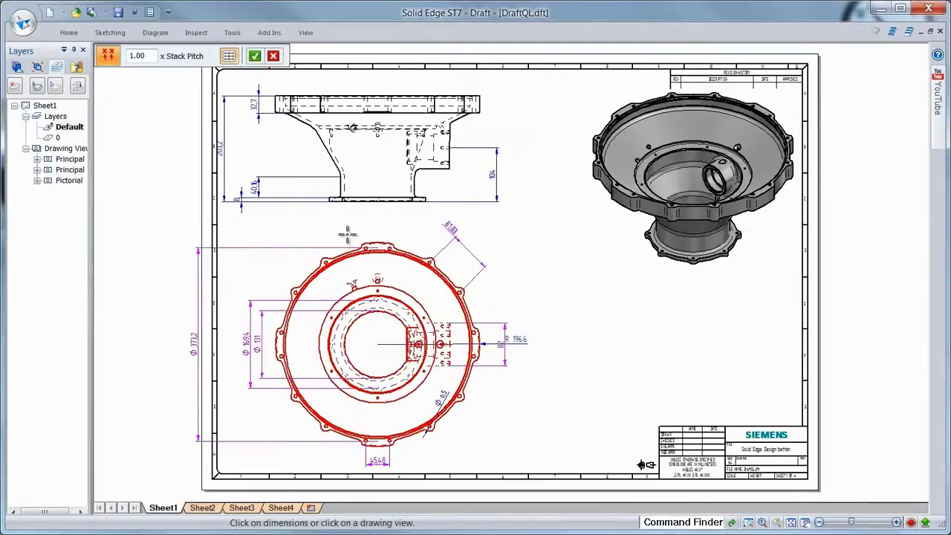
left_click(347, 232)
key("Escape")
left_click(482, 237)
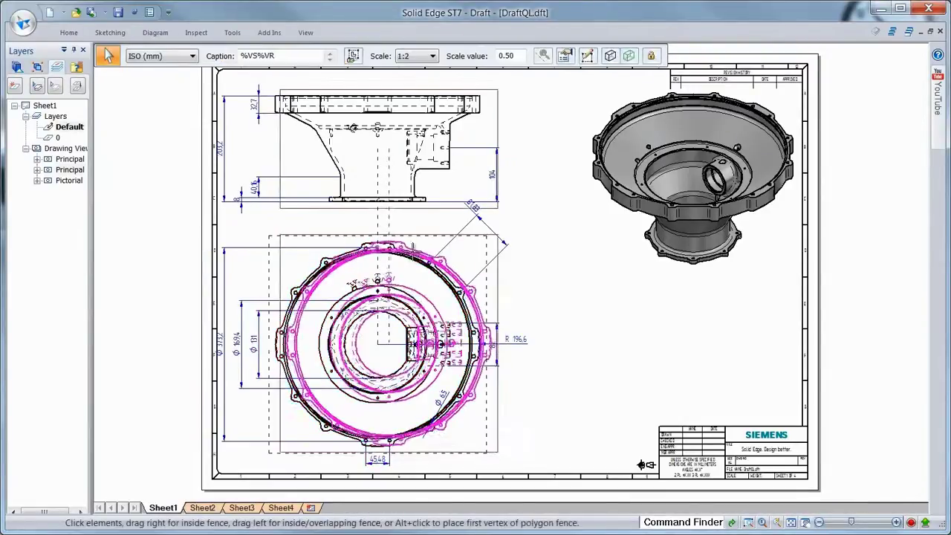
left_click_drag(482, 238, 501, 238)
left_click(500, 251)
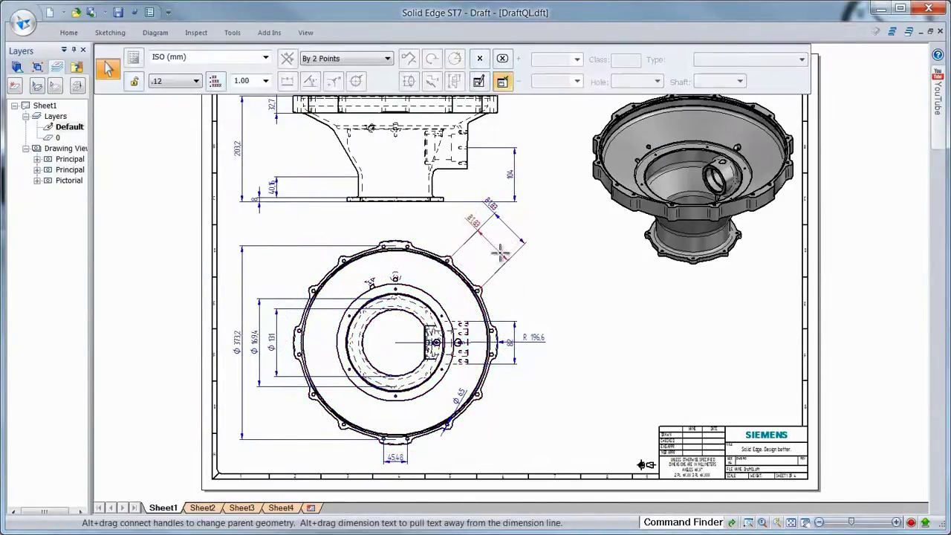
left_click(551, 275)
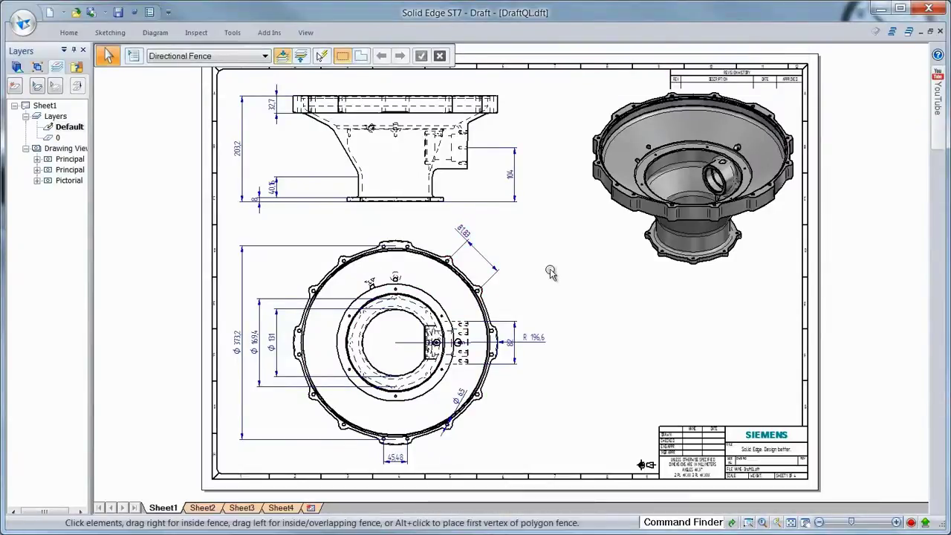
Step: Create a 2:1 DETAIL B of the circular view's lower rim at the sheet's lower right
right_click(550, 270)
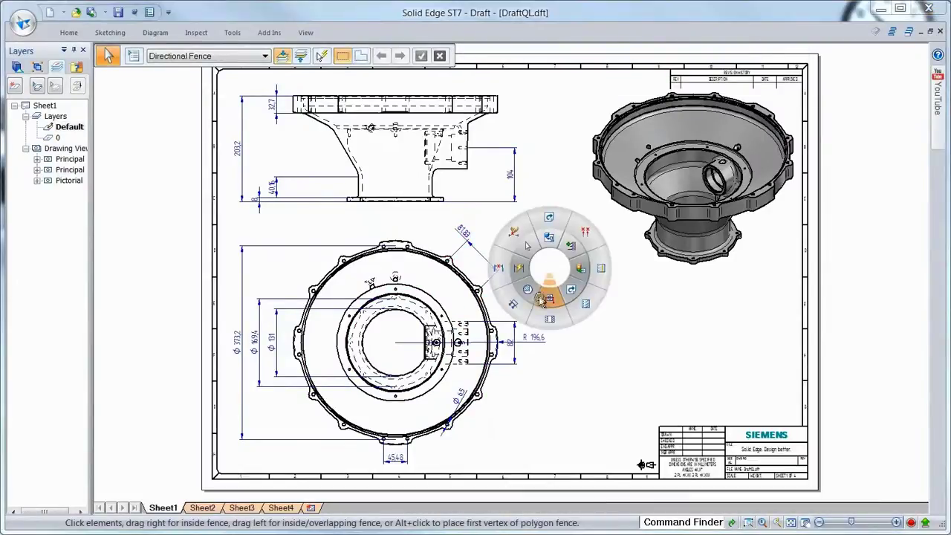
left_click(542, 298)
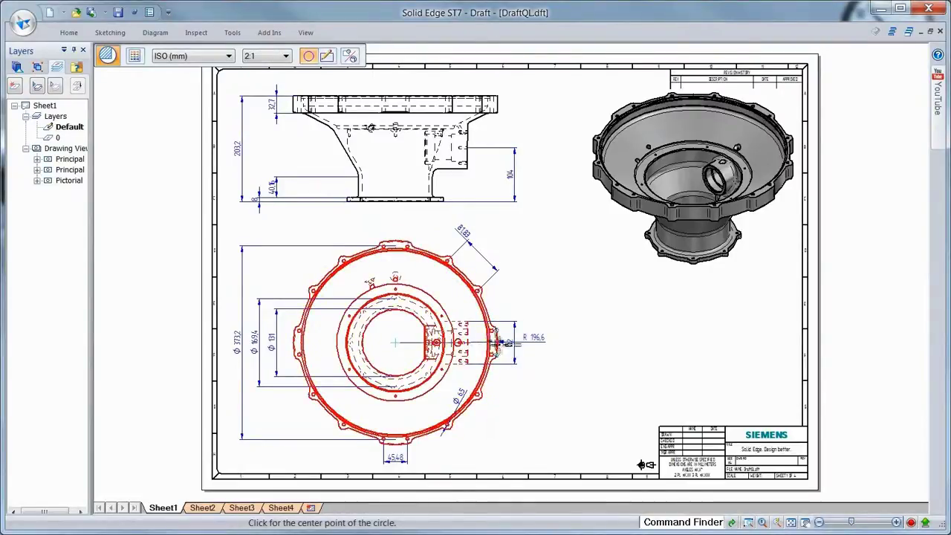
left_click(482, 332)
left_click(470, 305)
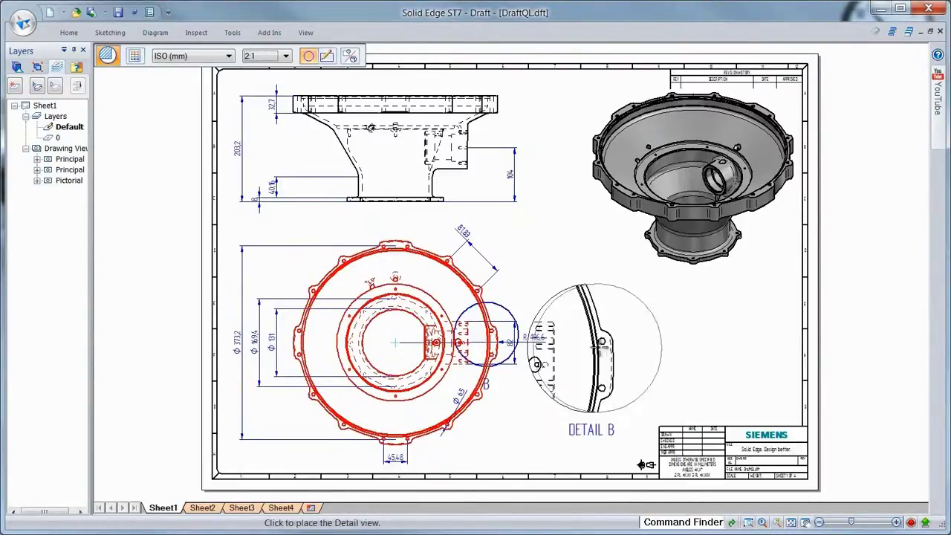
left_click(556, 411)
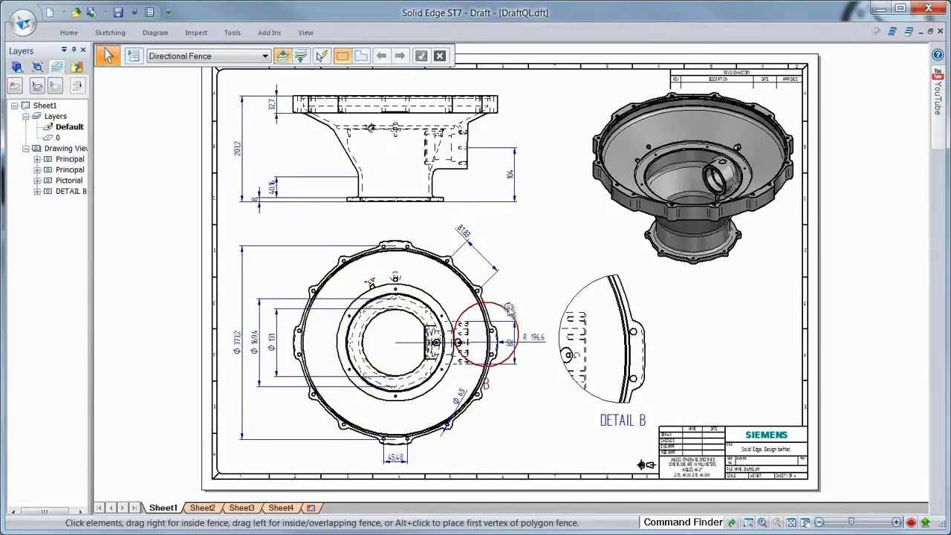
left_click_drag(509, 310, 484, 385)
key("Escape")
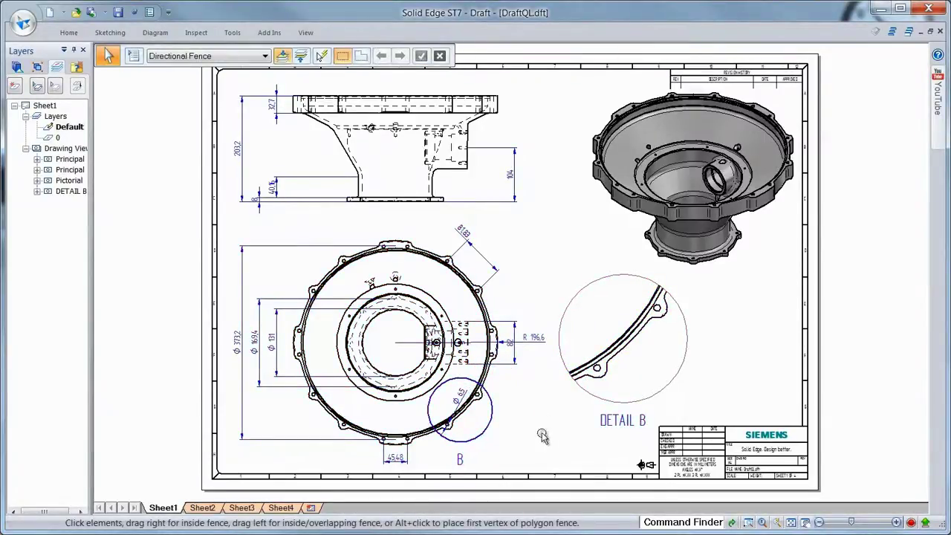
Step: Place datum frame A on the part's top edge
scroll(483, 124, "up", 4)
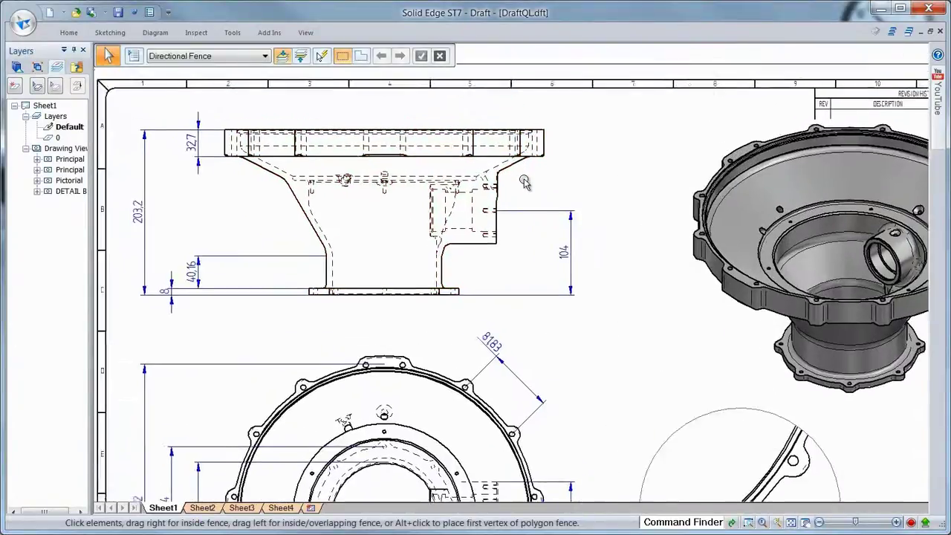
left_click(69, 33)
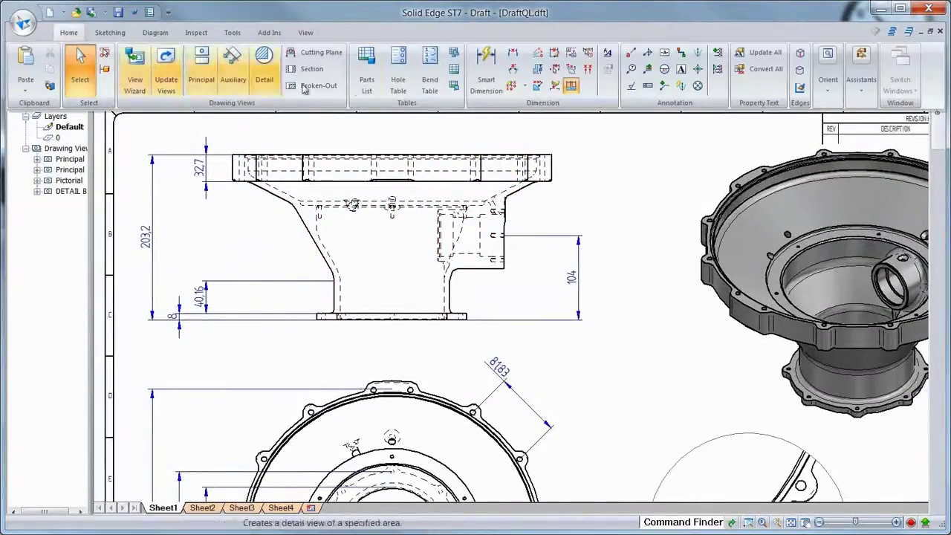
left_click(665, 55)
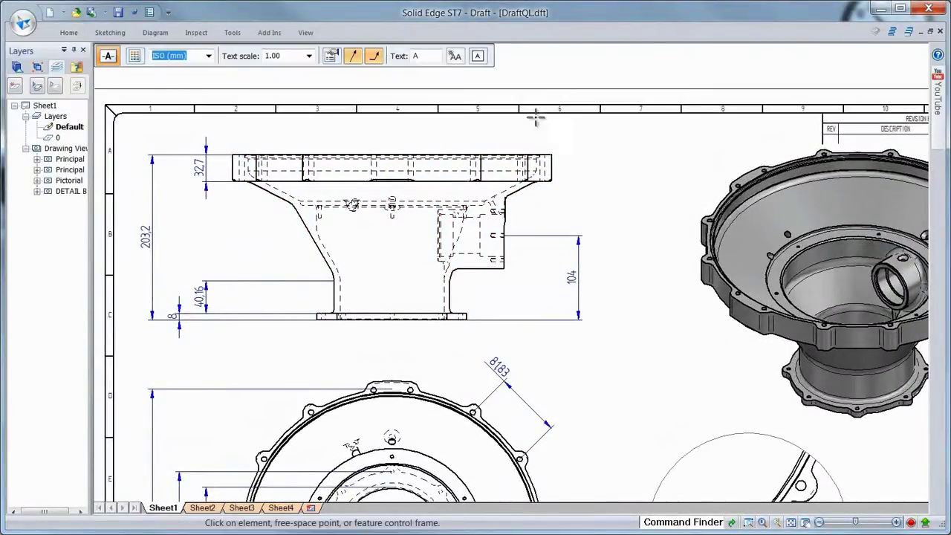
left_click(490, 155)
left_click(490, 136)
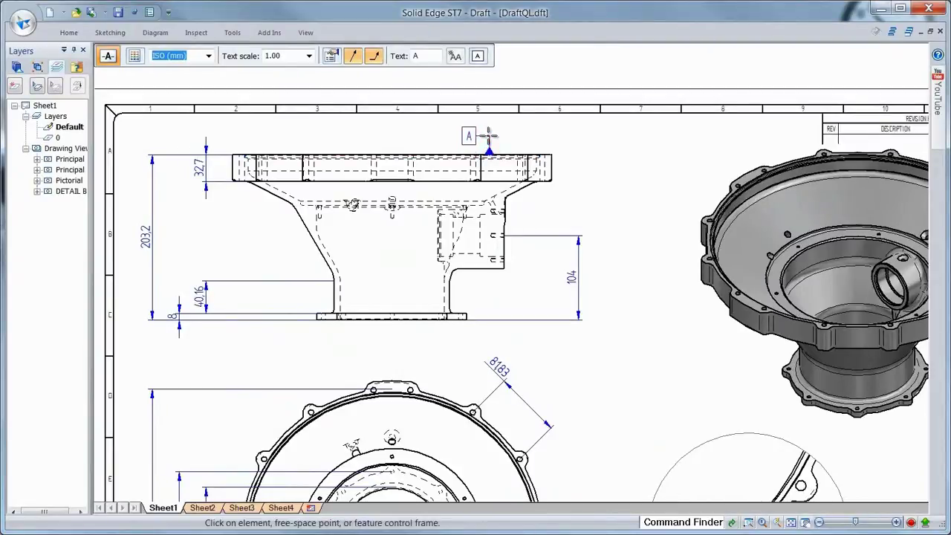
key("Escape")
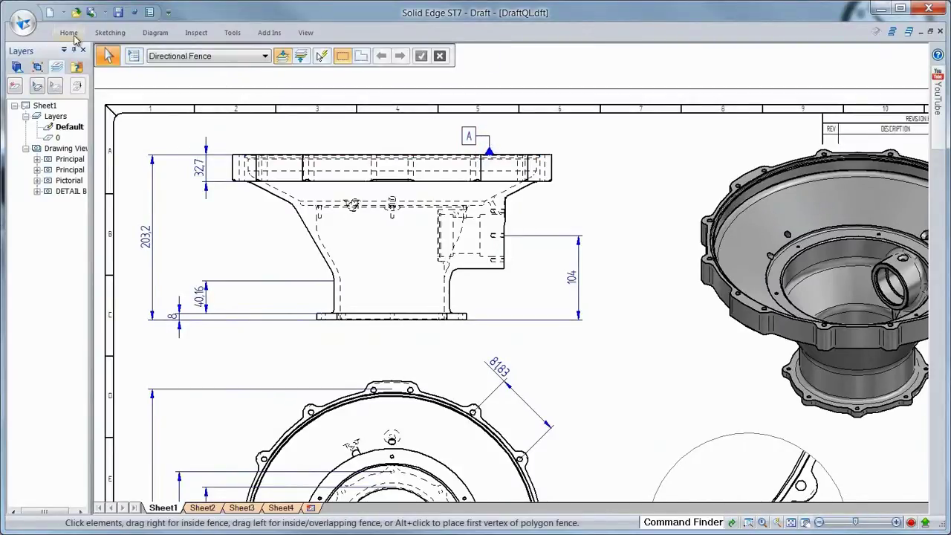
Step: Build a feature control frame reading M, datum A, parallelism and .500
left_click(72, 34)
left_click(649, 88)
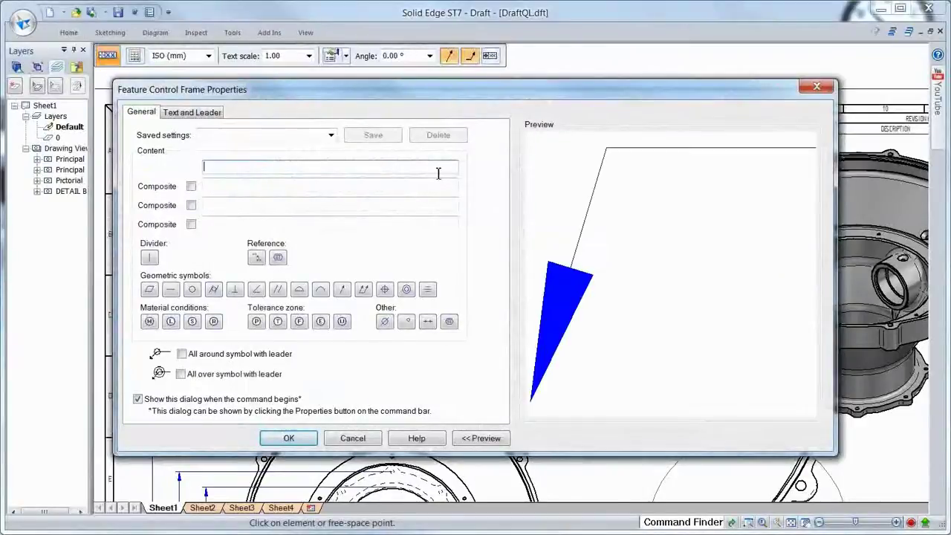
left_click(149, 322)
left_click(256, 257)
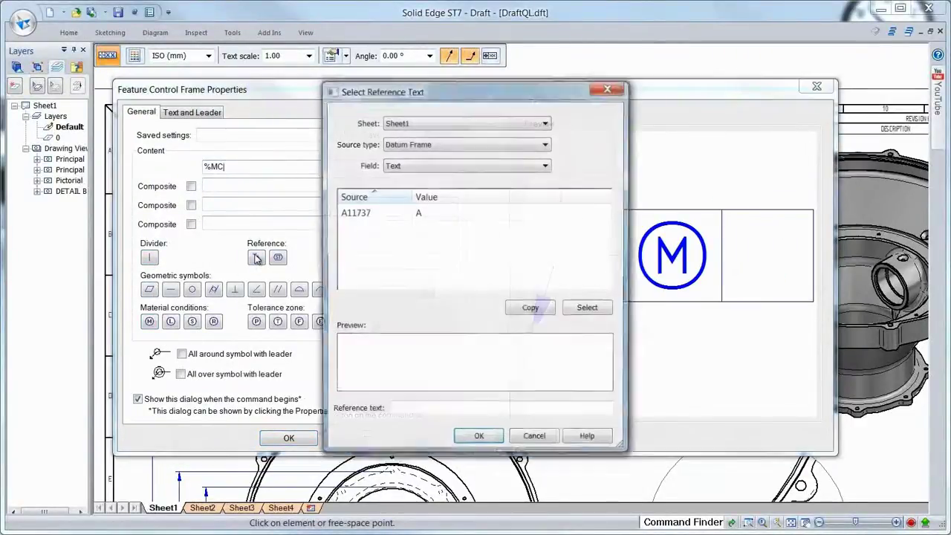
left_click(349, 213)
left_click(588, 309)
key("Return")
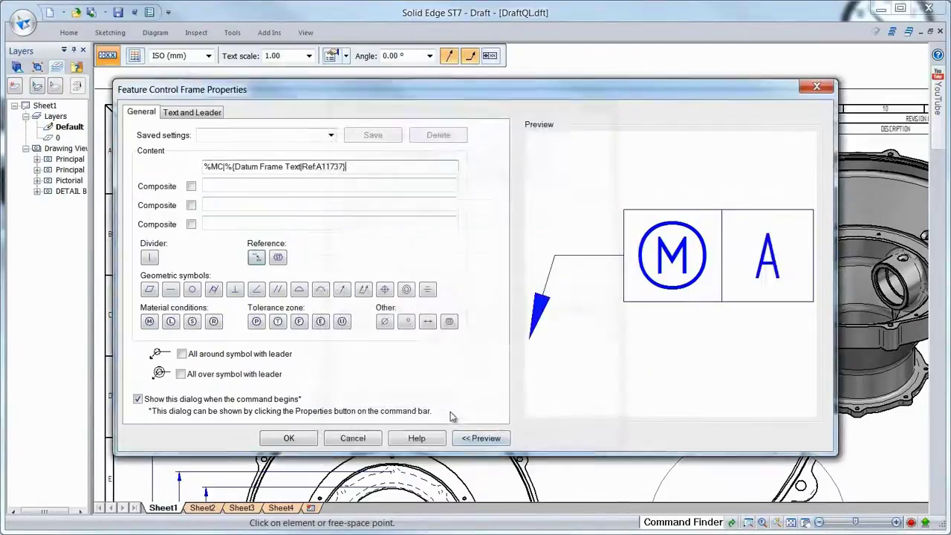
left_click(150, 257)
left_click(277, 289)
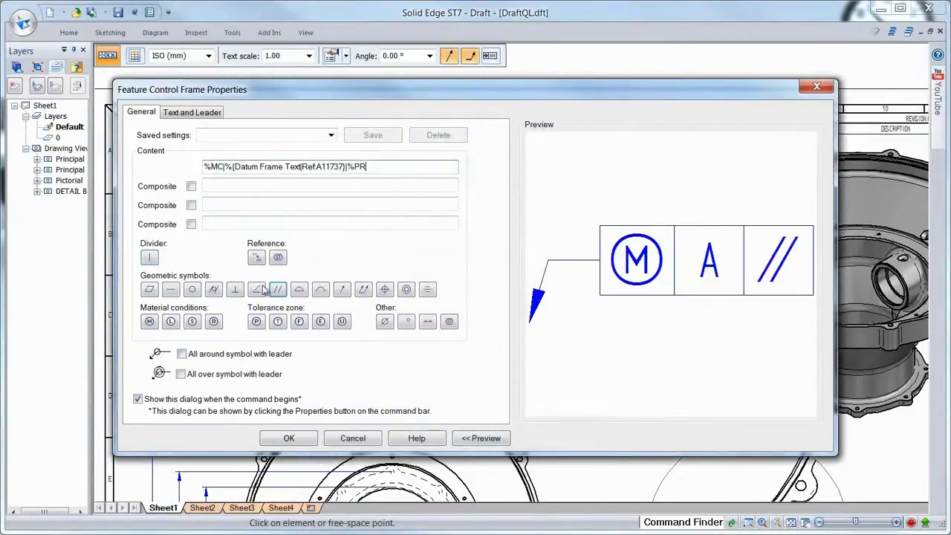
left_click(150, 257)
type(".500")
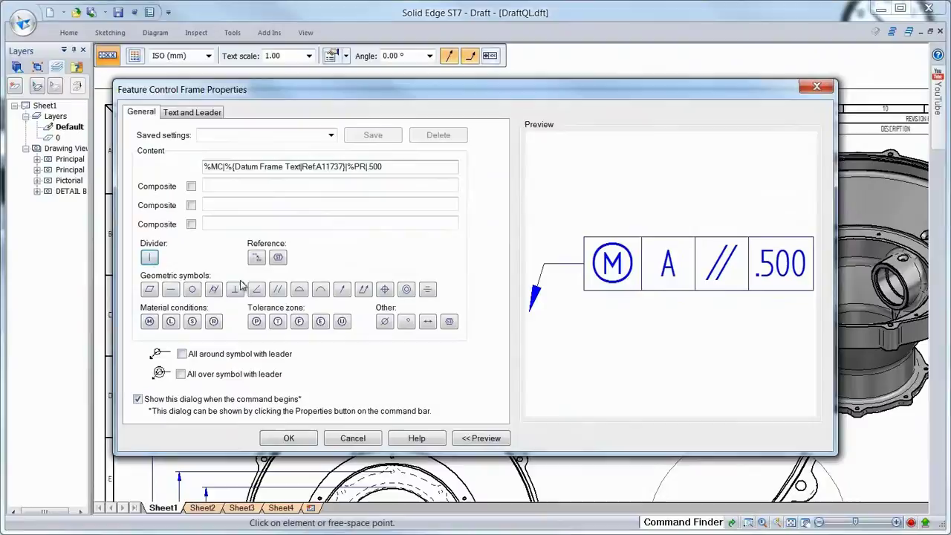
left_click(287, 440)
Step: Attach the feature control frame to the part's base line, below the part
left_click(416, 321)
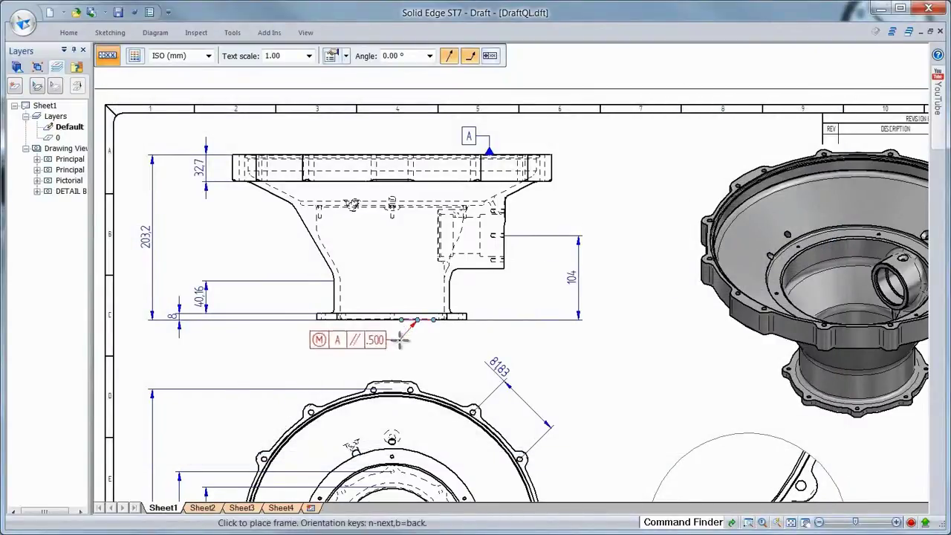
left_click(398, 343)
key("Escape")
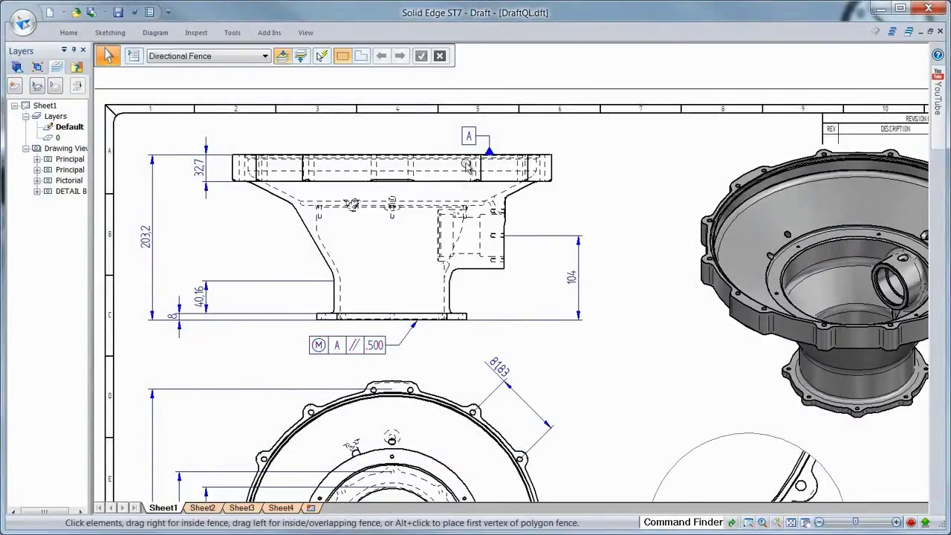
left_click(469, 138)
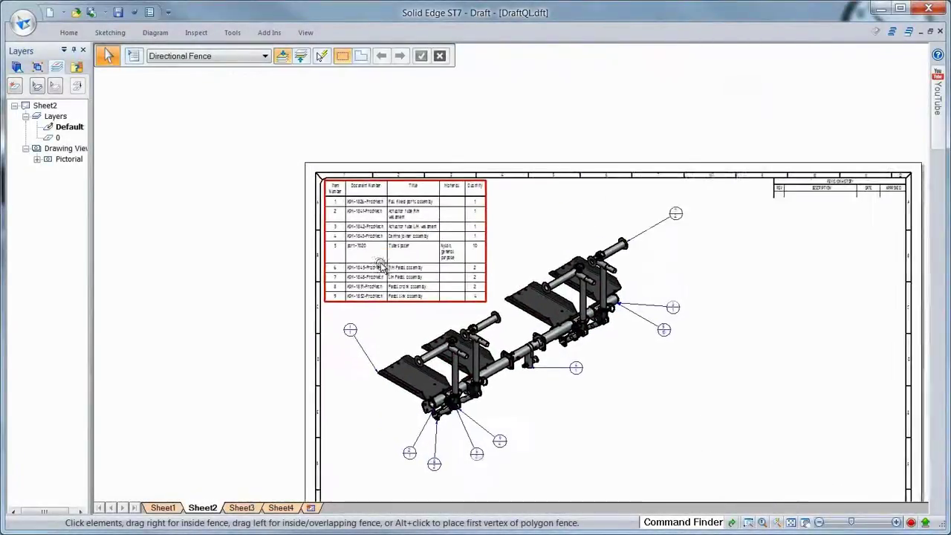
Step: Highlight the Sheet2 parts of items 2, 4 and 8 from the parts list
left_click(338, 222)
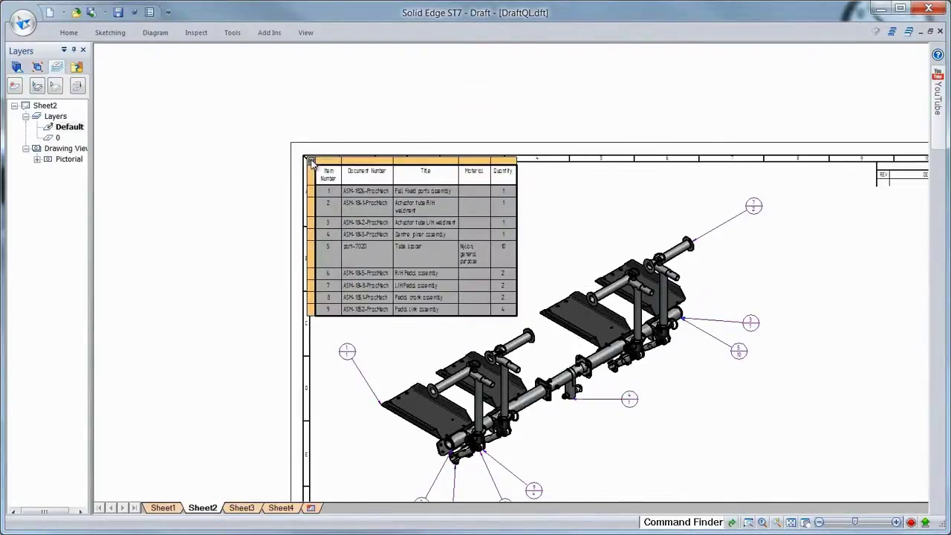
left_click(327, 208)
left_click(326, 236)
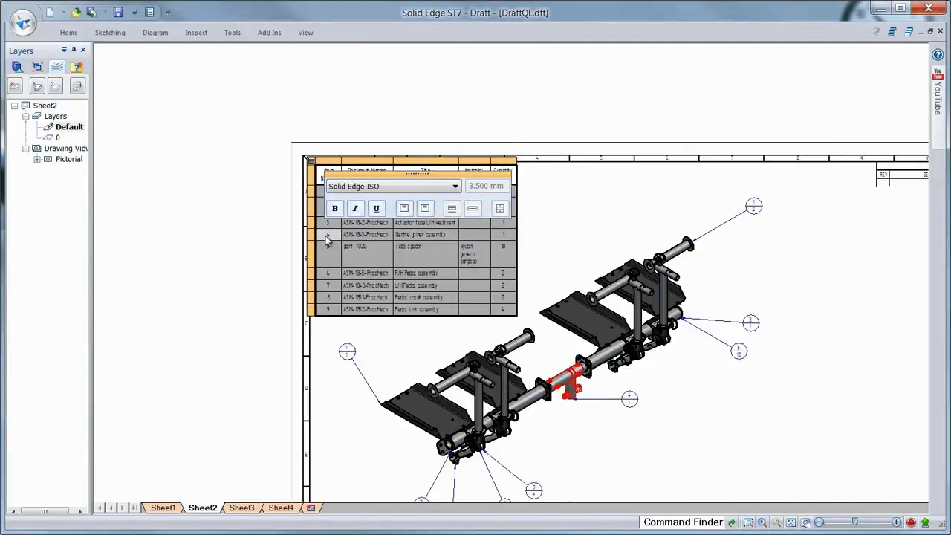
left_click(326, 298)
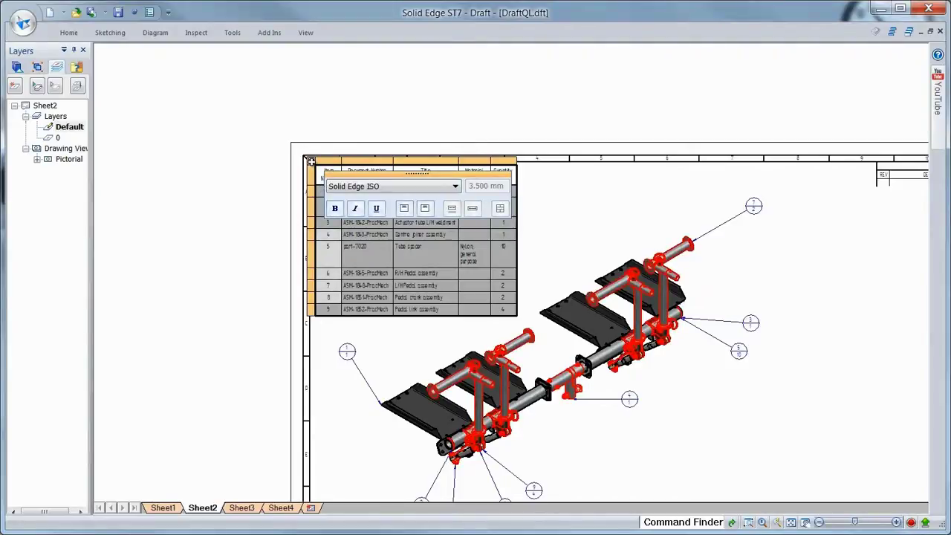
Step: Turn off parts-list highlighting, and show then hide the part thumbnails
left_click(311, 161)
left_click(320, 171)
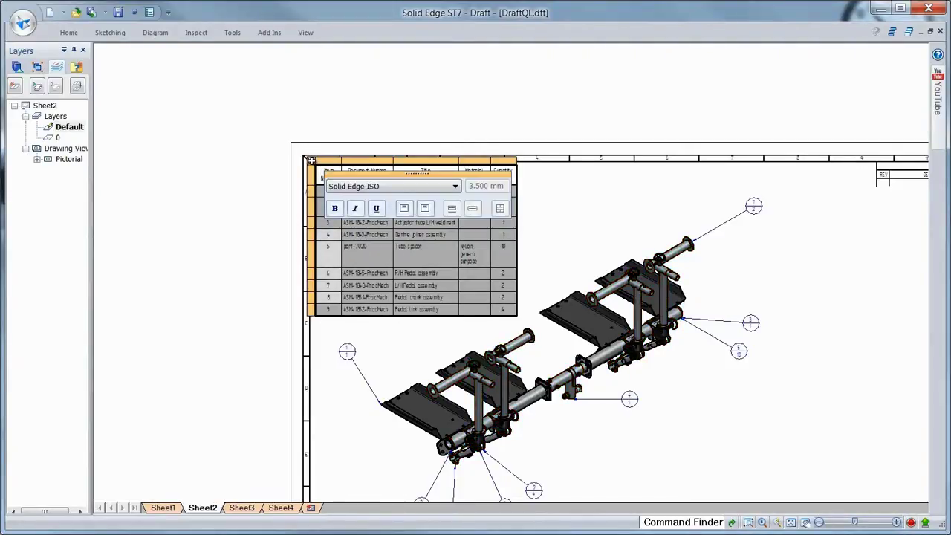
left_click(311, 161)
left_click(335, 188)
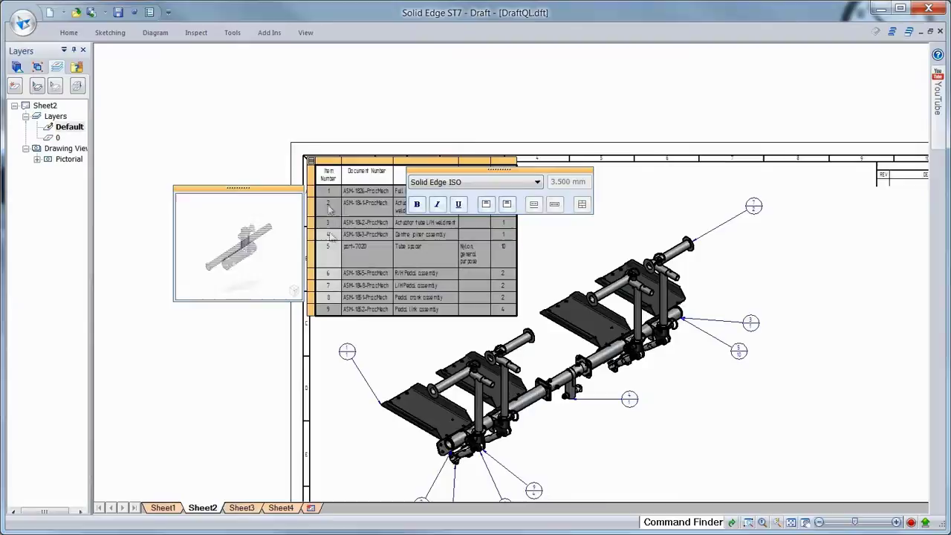
left_click(312, 160)
left_click(339, 186)
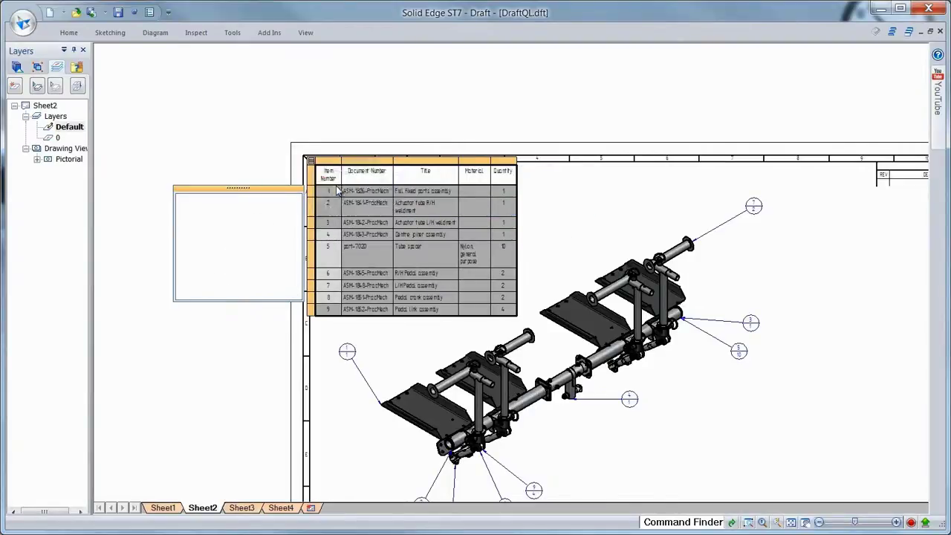
left_click(238, 229)
Step: Place a shaded view of the RH pedal assembly at the sheet's upper right
key("ctrl+shift+a")
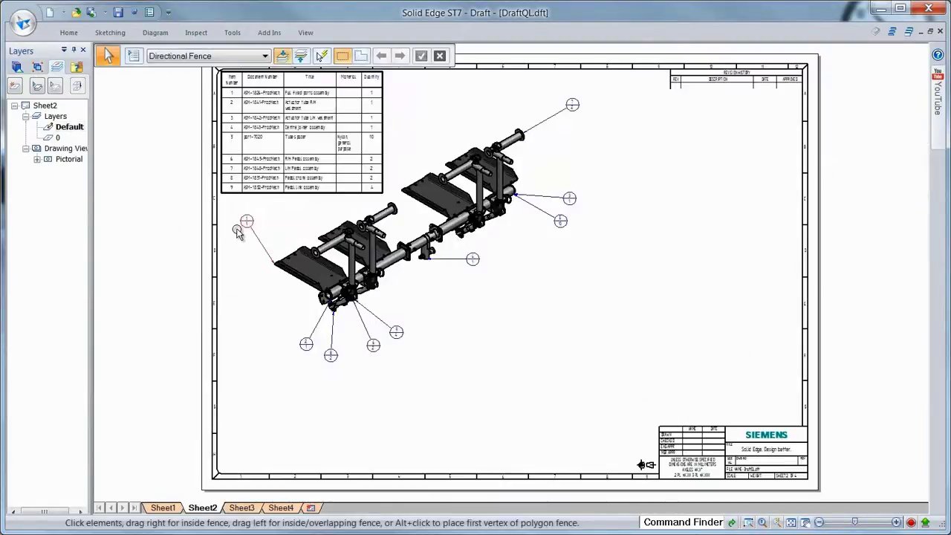
right_click(552, 354)
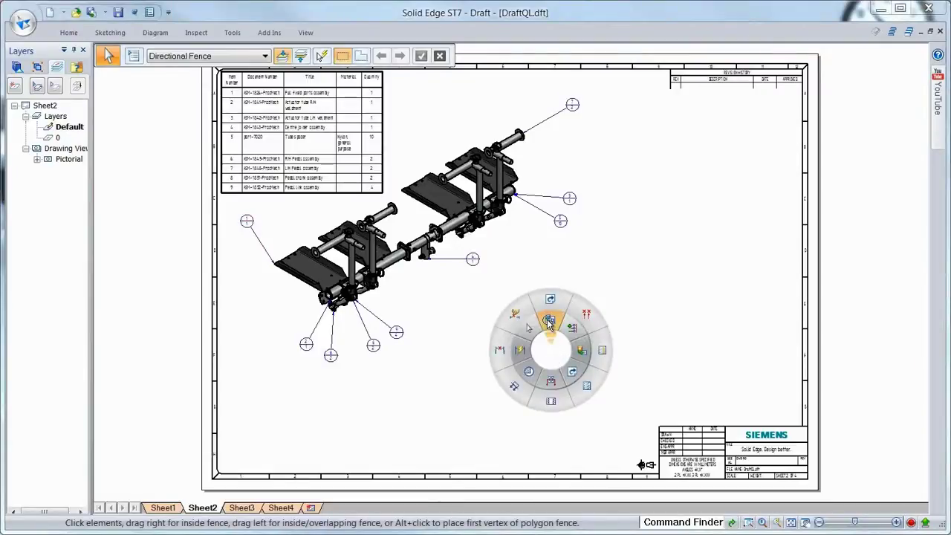
left_click(548, 321)
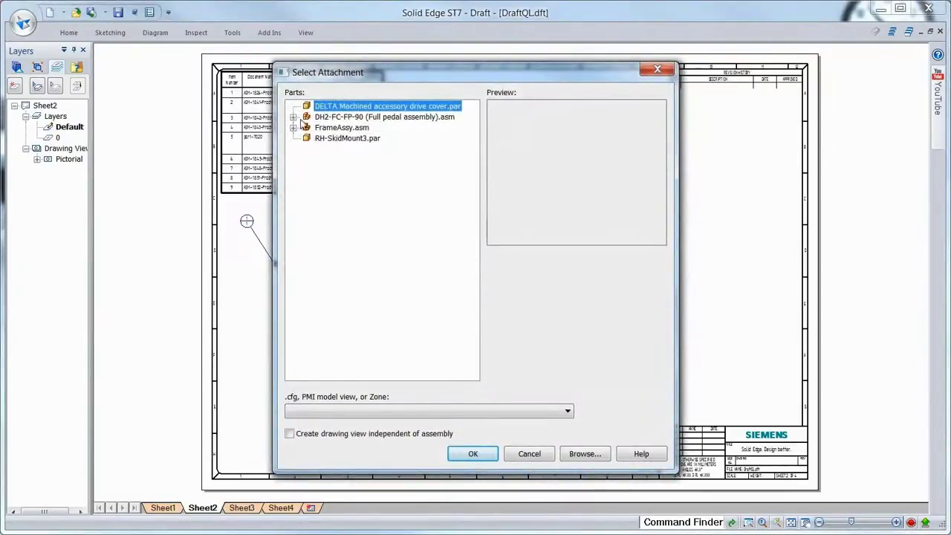
left_click(294, 116)
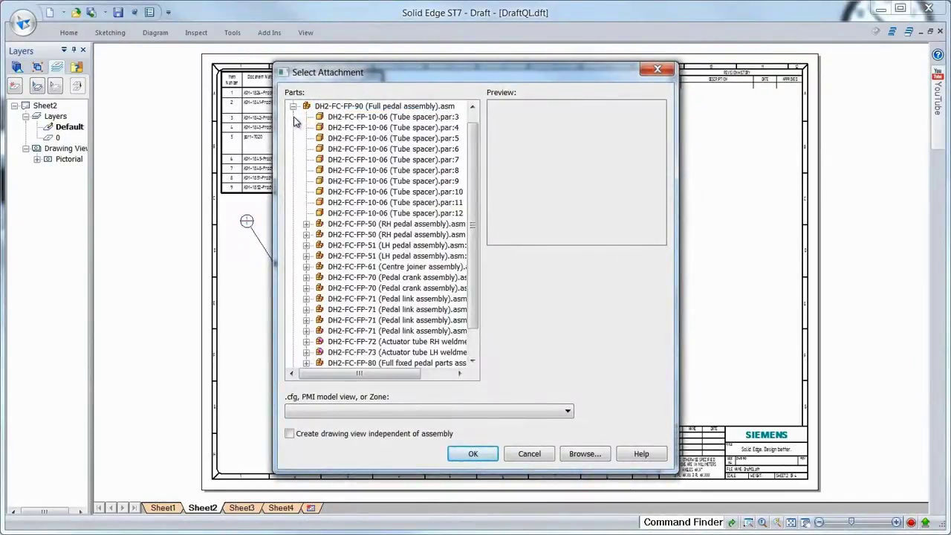
left_click(357, 226)
left_click_drag(444, 69, 232, 69)
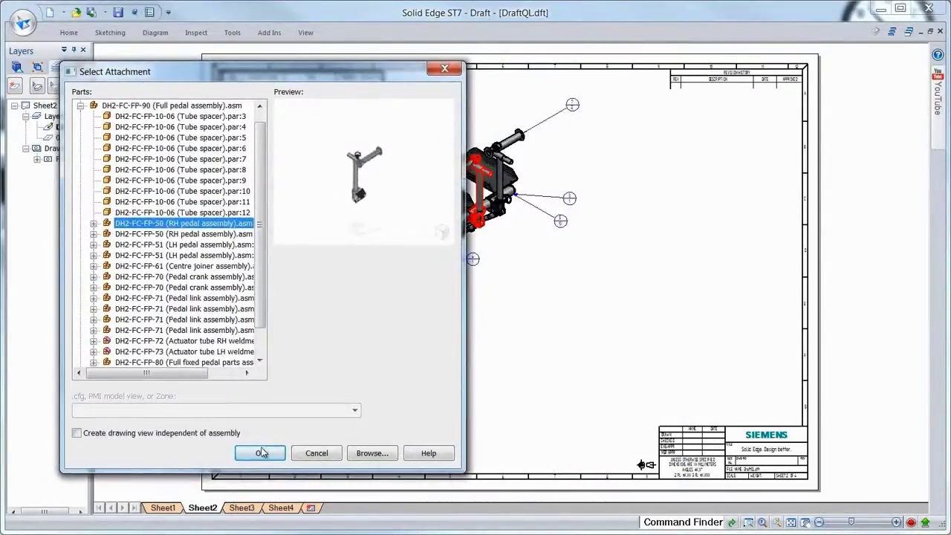
left_click(260, 453)
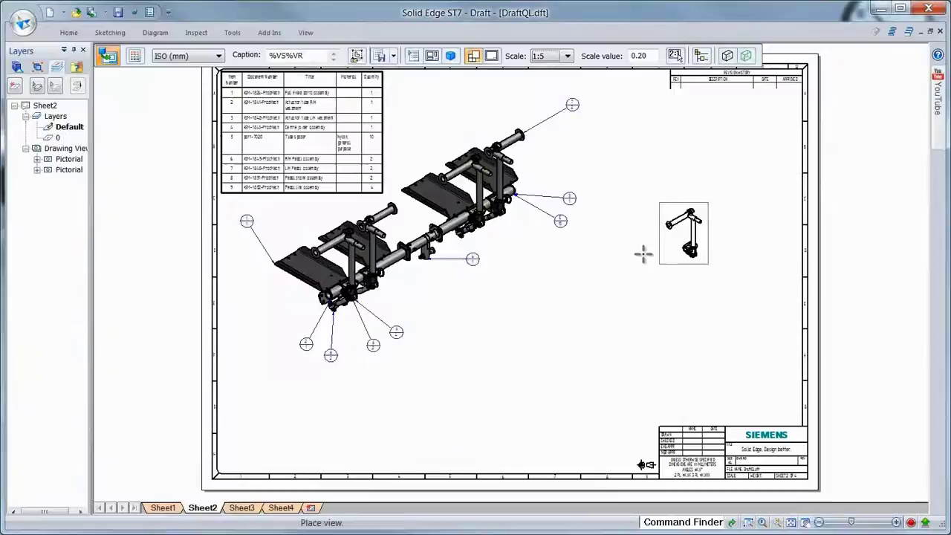
left_click(727, 55)
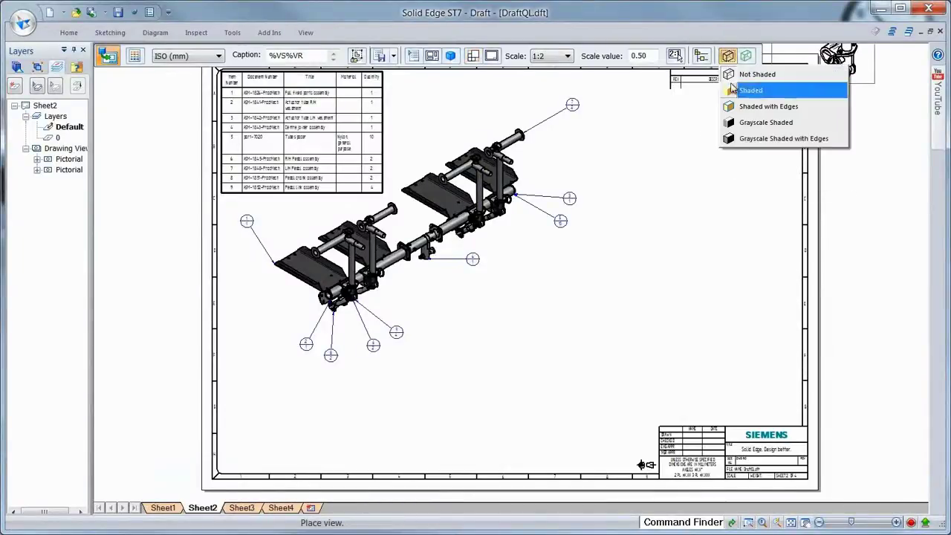
left_click(728, 105)
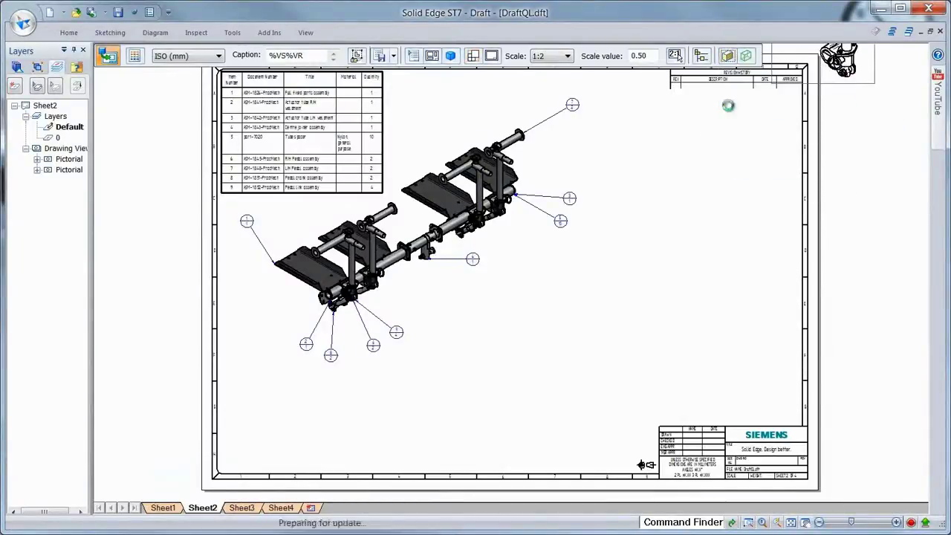
left_click(623, 218)
left_click(626, 218)
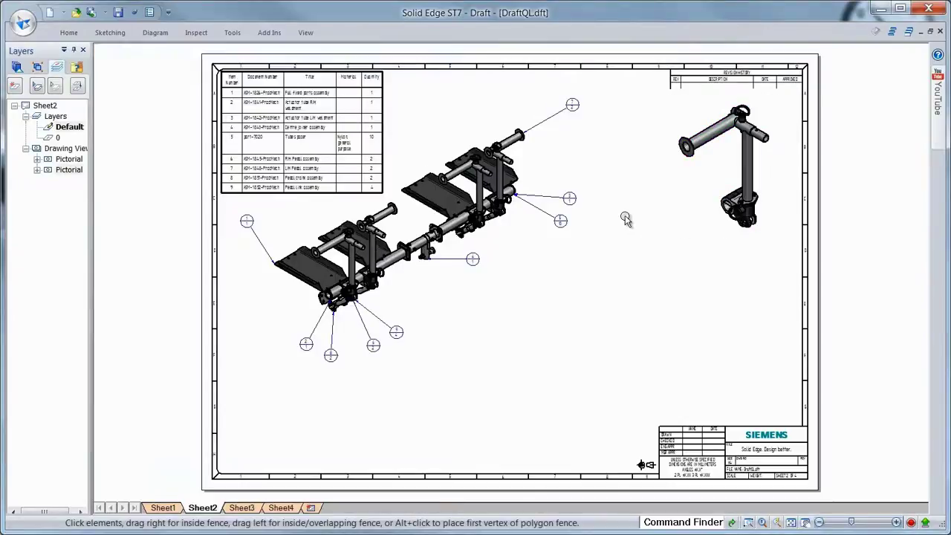
Step: Place side, projected, top and isometric views of the cast pedal mount, then go to Sheet3
right_click(616, 272)
left_click(601, 245)
left_click(294, 118)
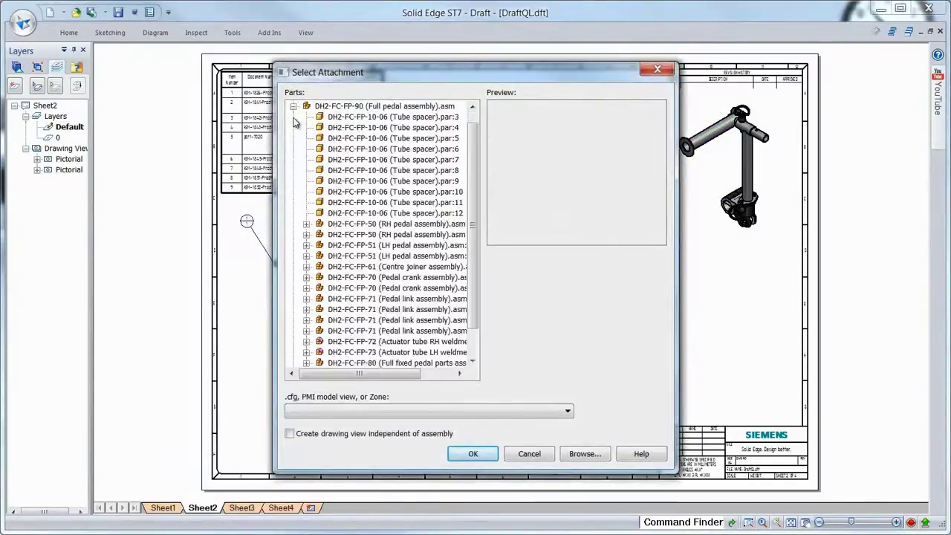
left_click(306, 224)
left_click(402, 299)
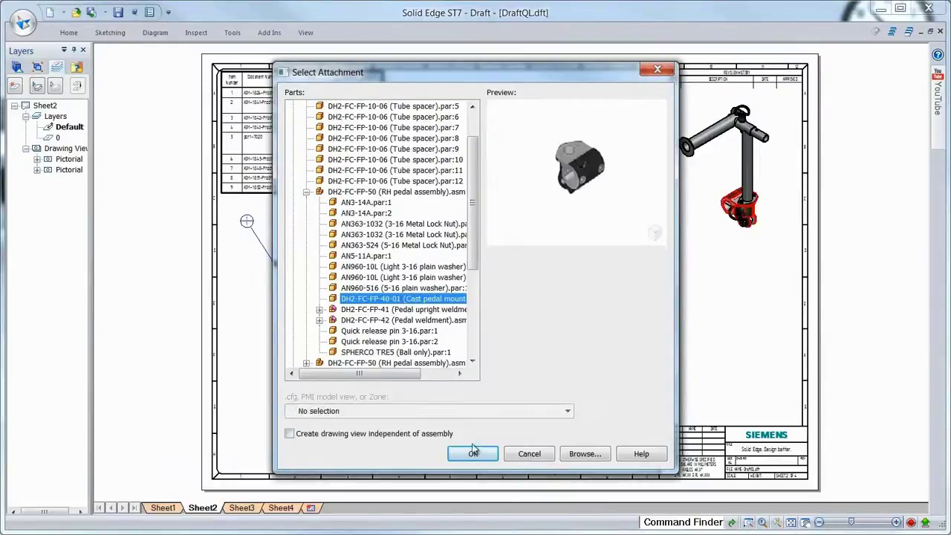
left_click(472, 454)
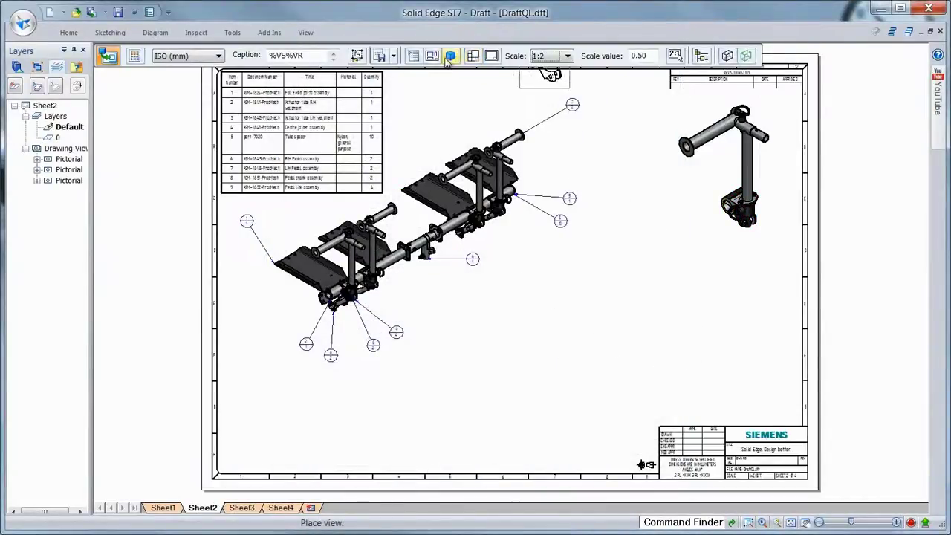
left_click(450, 56)
left_click(487, 77)
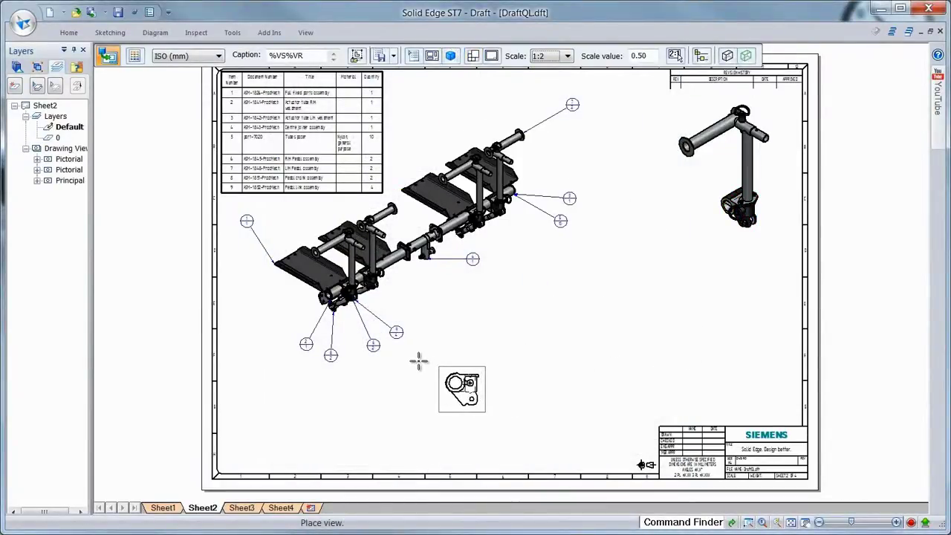
left_click(418, 361)
left_click(538, 383)
left_click(461, 335)
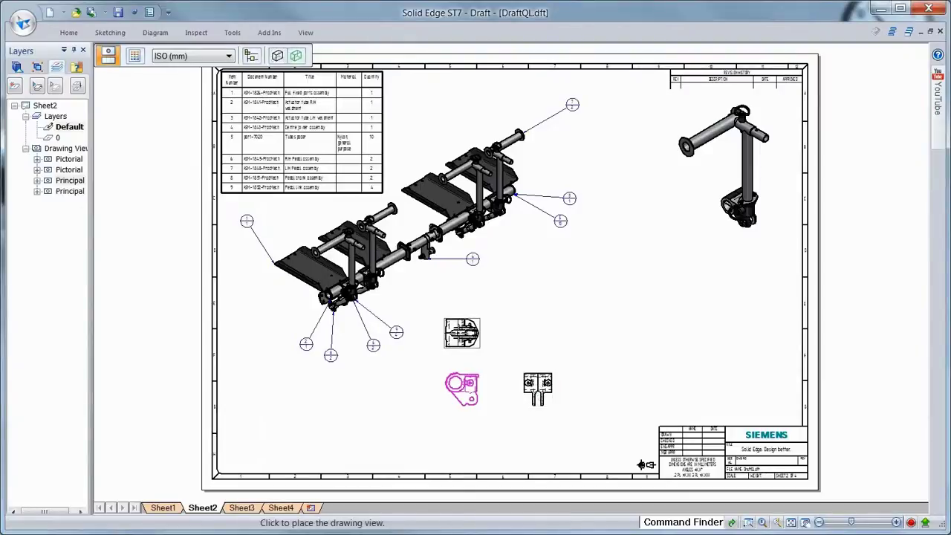
left_click(524, 323)
right_click(411, 366)
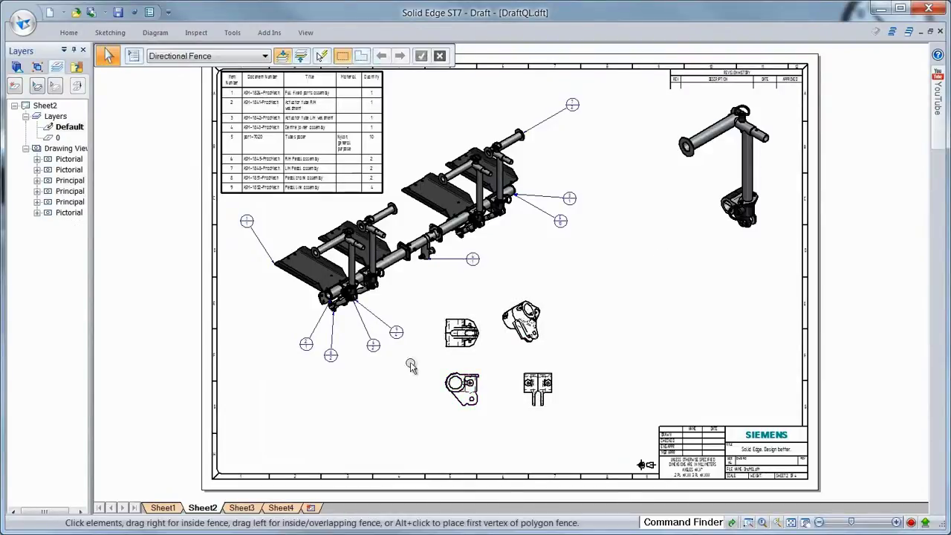
left_click(243, 507)
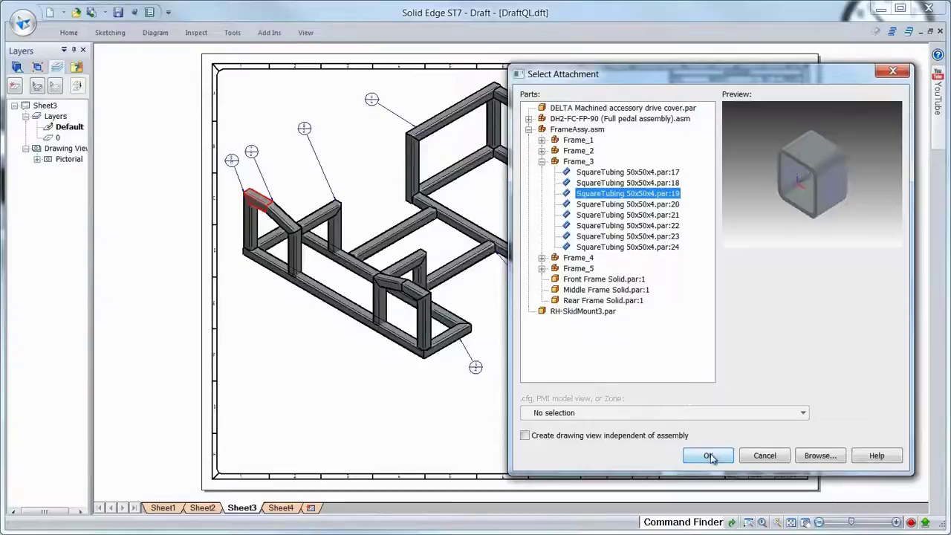
Step: Place flat, square end and pictorial views of the frame tube below the frame
left_click(711, 454)
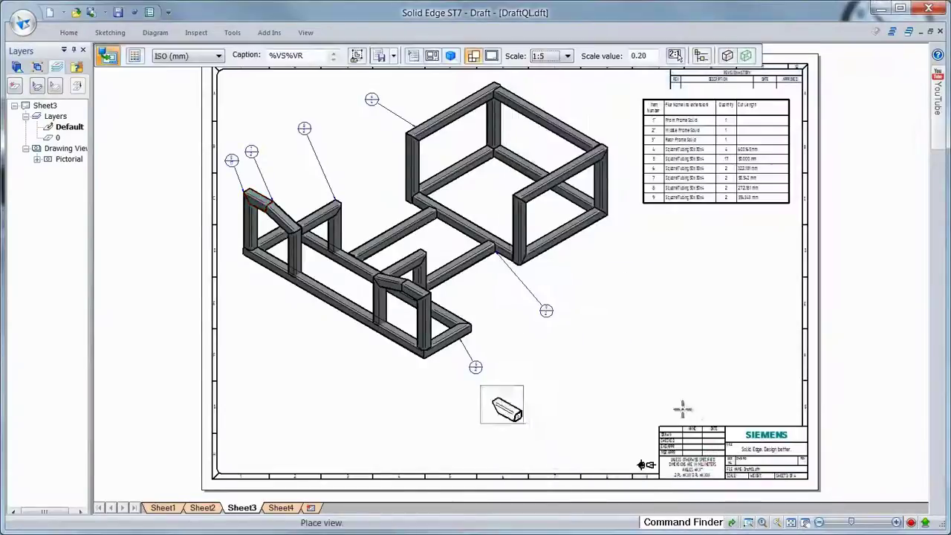
left_click(451, 56)
left_click(489, 74)
left_click(567, 357)
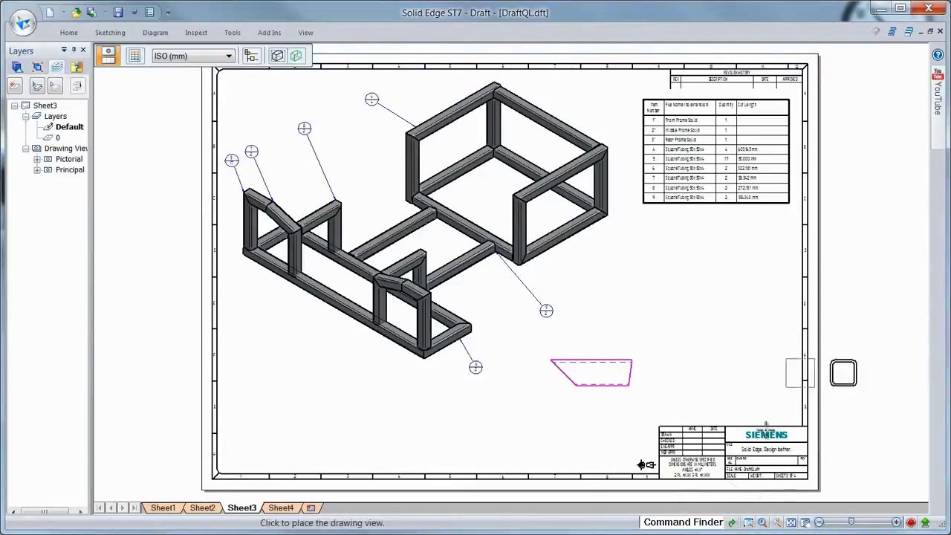
left_click(671, 373)
left_click(679, 320)
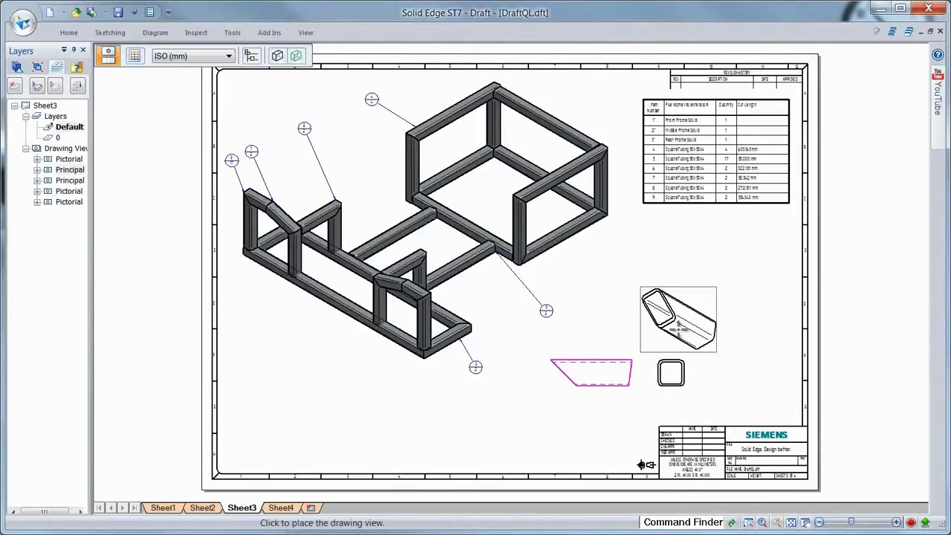
key("Escape")
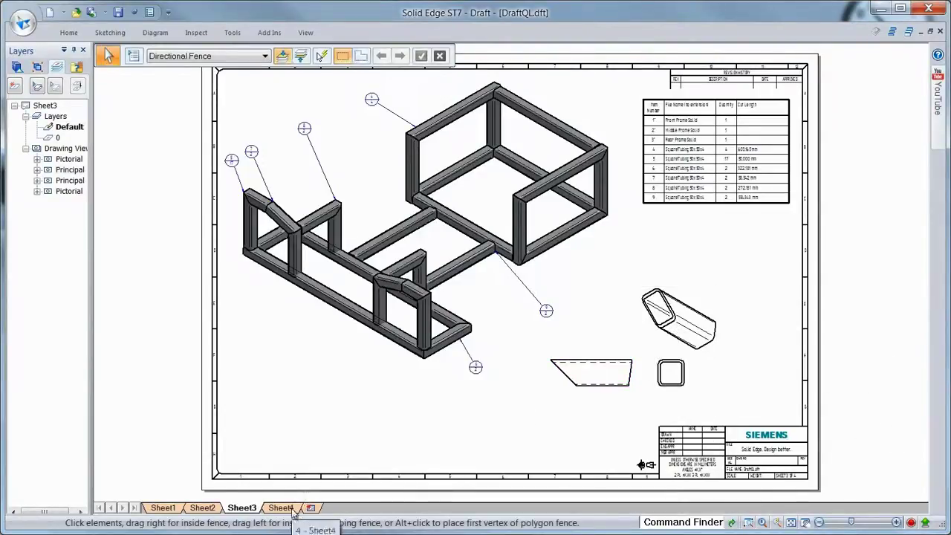
Step: On Sheet4, add horizontal coordinate dimensions below the part and vertical ones at its left
left_click(281, 508)
left_click(67, 33)
left_click(512, 89)
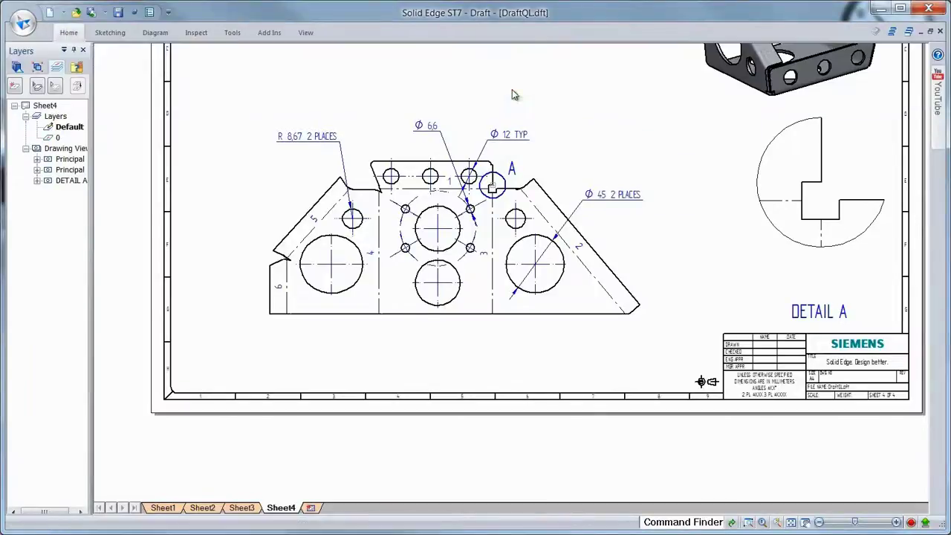
left_click(518, 318)
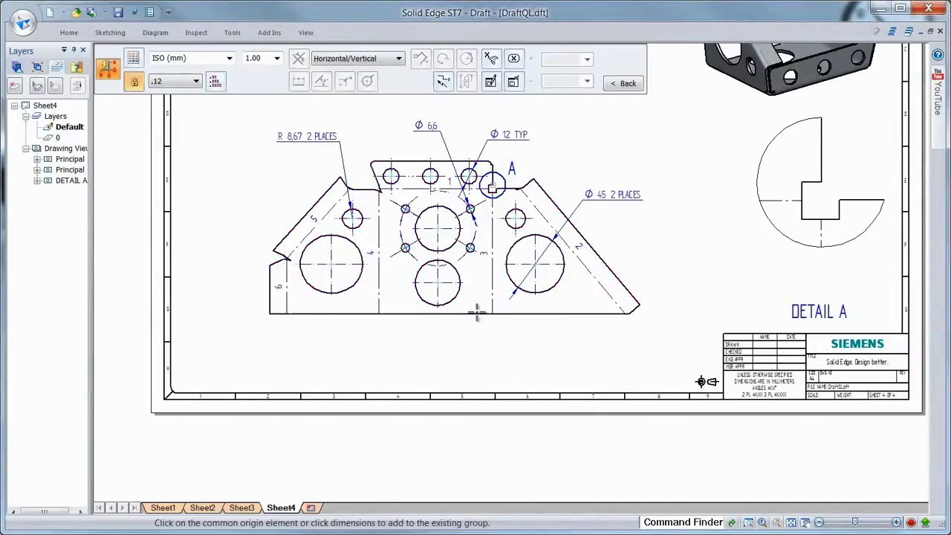
left_click(448, 299)
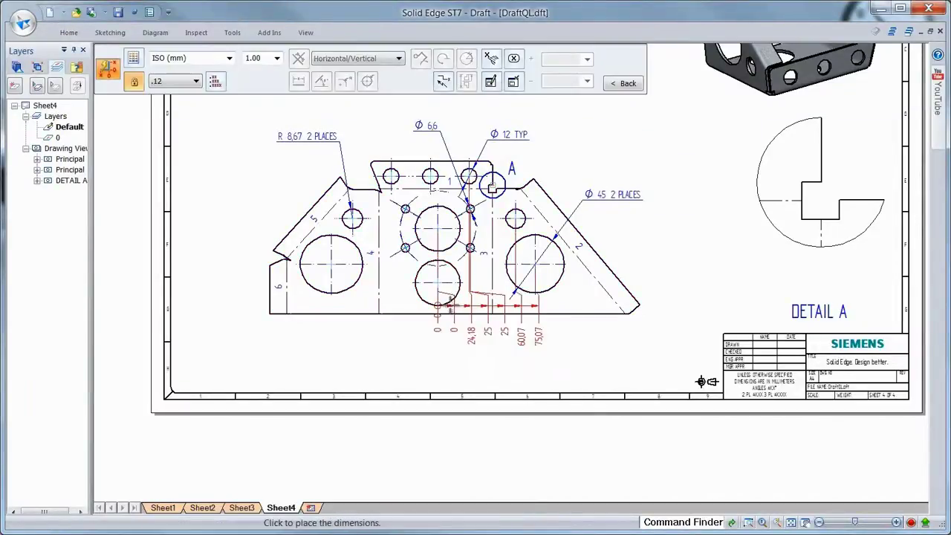
left_click(440, 338)
left_click(280, 329)
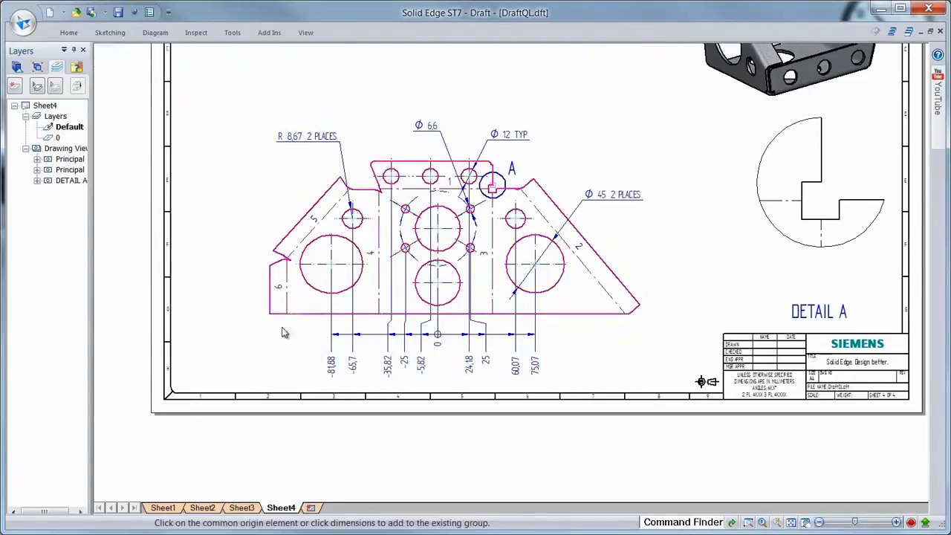
left_click(276, 314)
left_click(240, 318)
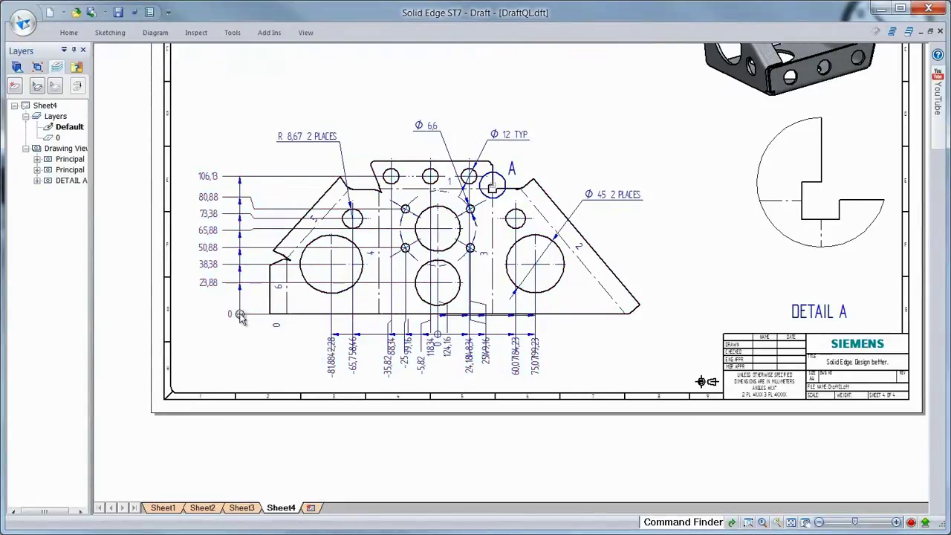
key("Escape")
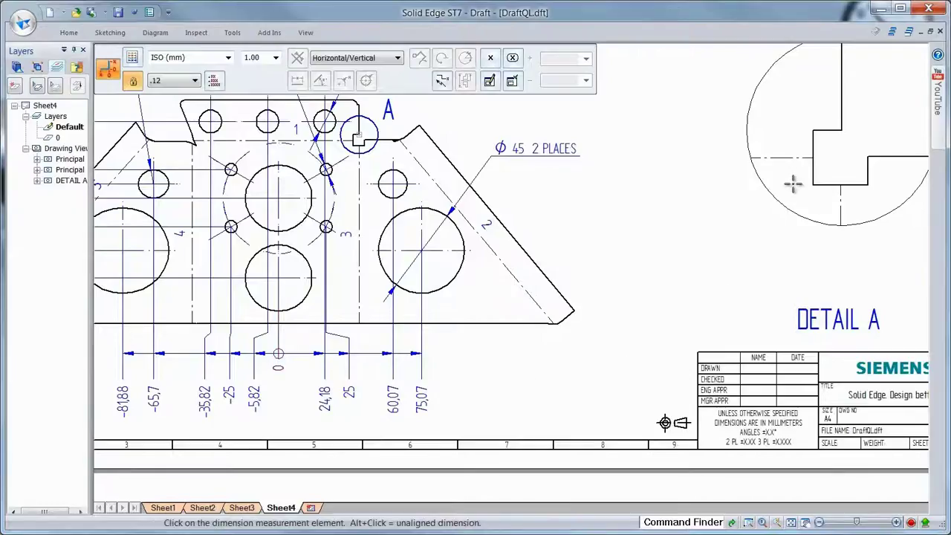
Step: Add the 39,32 and 45,07 coordinate dimensions to Detail A's edges
left_click(814, 176)
left_click(810, 254)
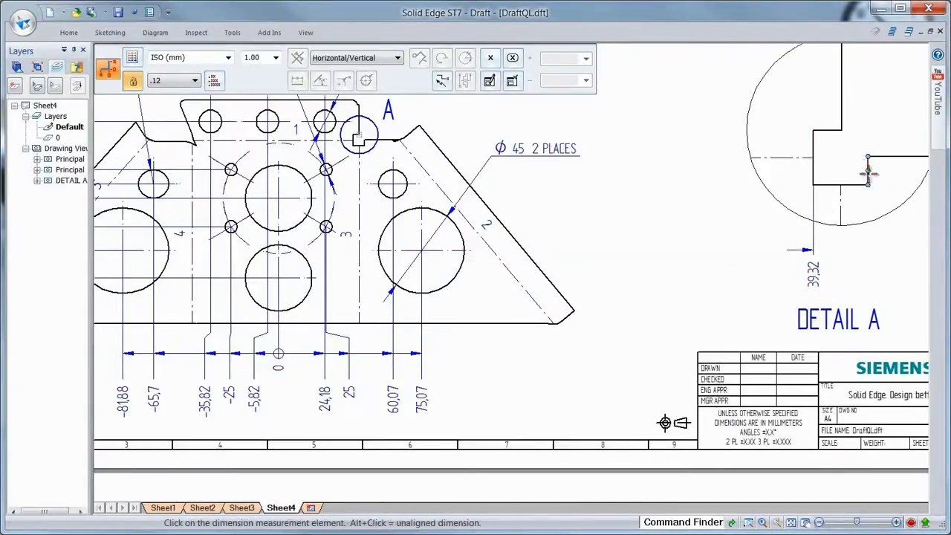
left_click(869, 173)
left_click(872, 249)
key("Escape")
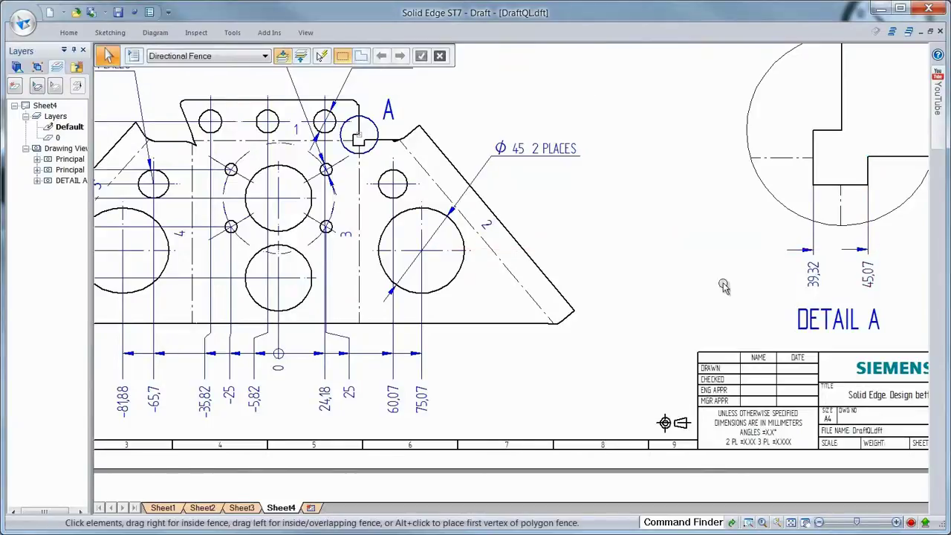